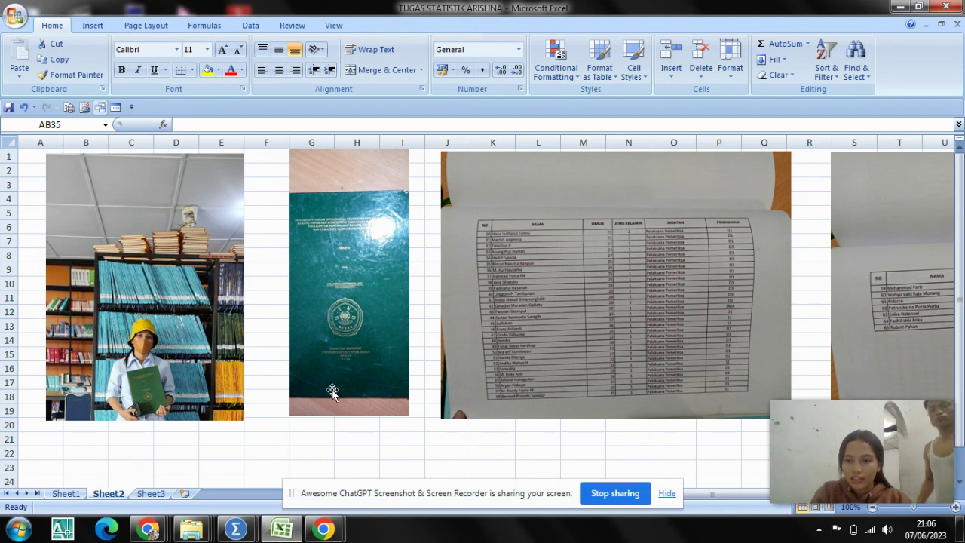
pyautogui.moveTo(819, 467)
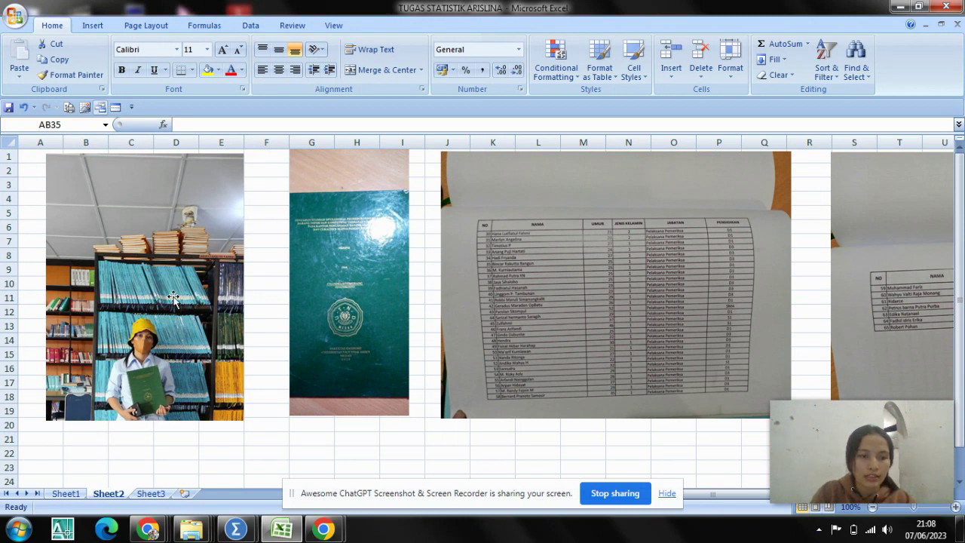
pyautogui.scroll(-4, 637, 316)
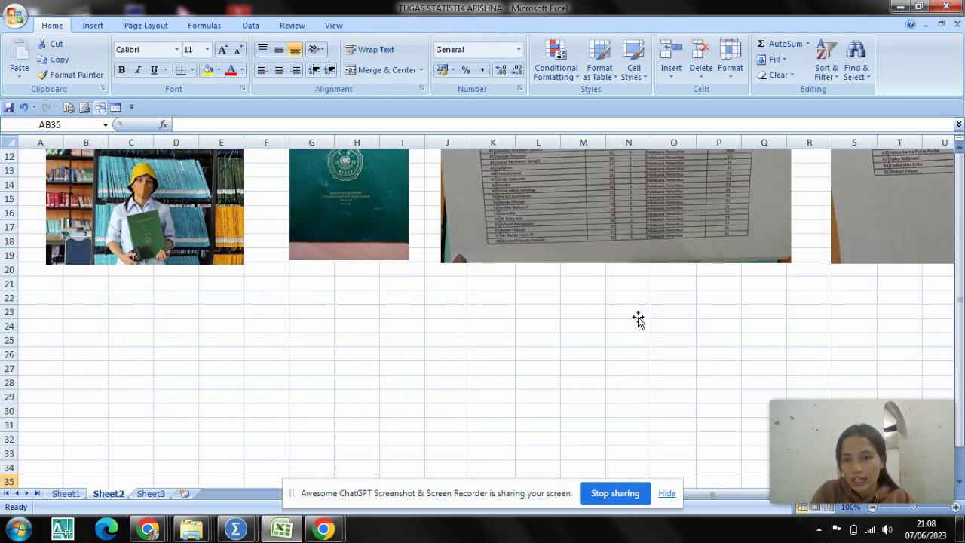
pyautogui.scroll(4, 660, 186)
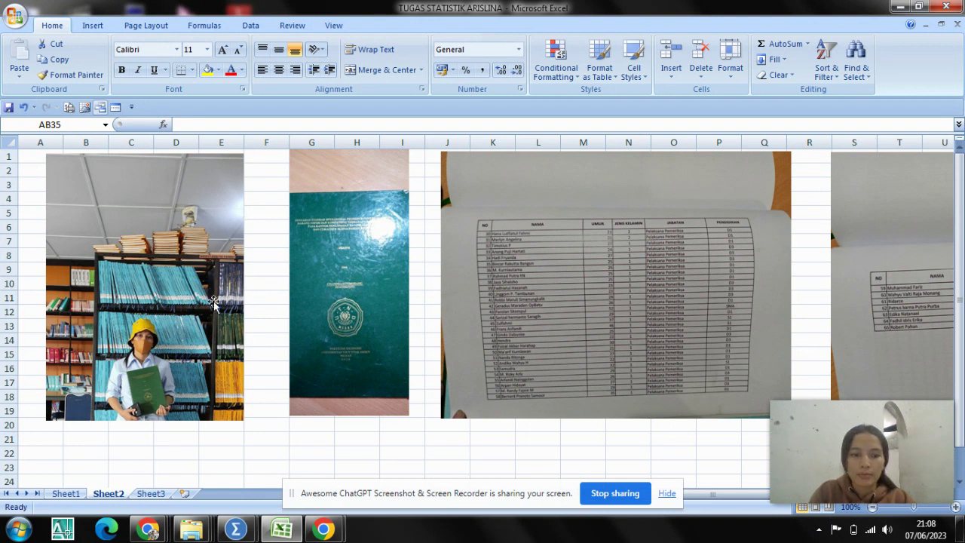
pyautogui.moveTo(284, 535)
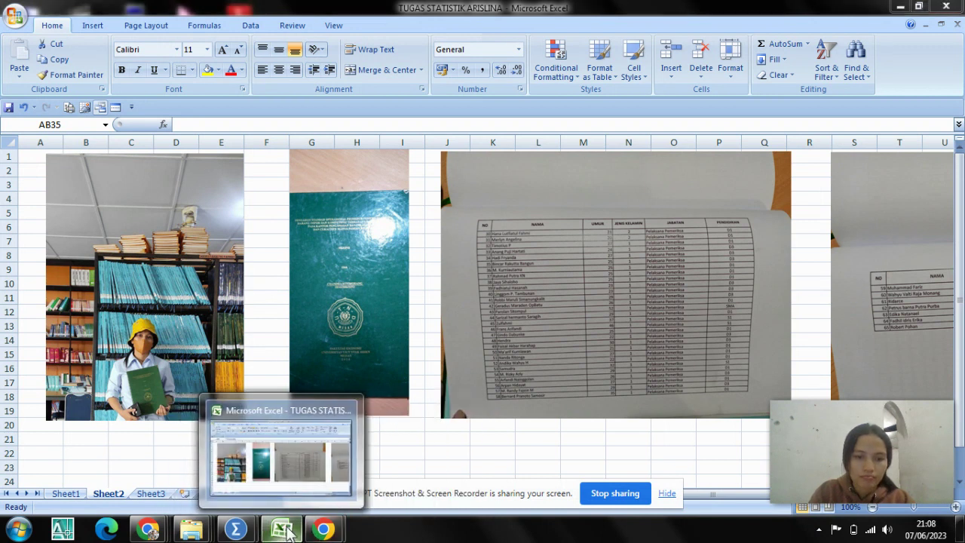
pyautogui.moveTo(169, 534)
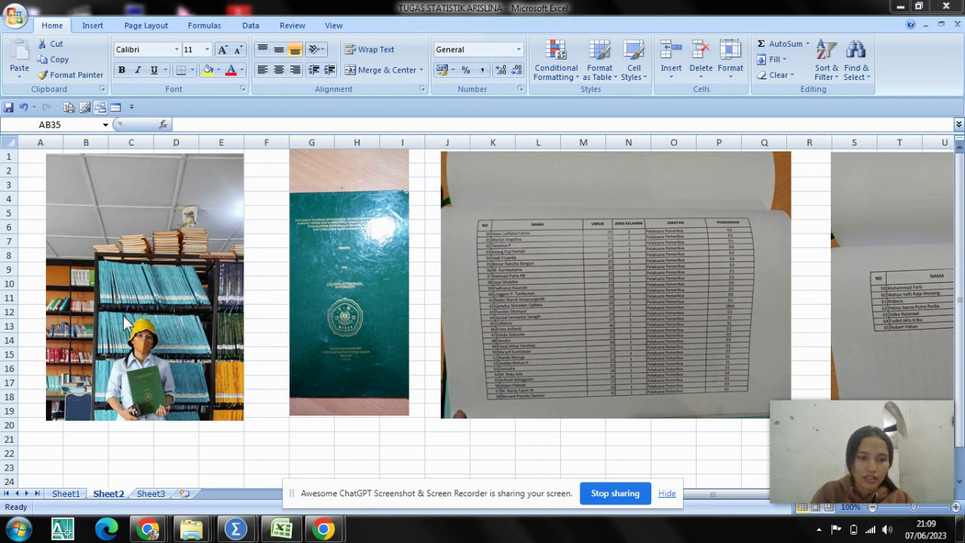
# Step: Open Sheet1 and examine the coded respondent table and the code key for jenis kelamin, umur, jabatan and pendidikan
pyautogui.click(66, 498)
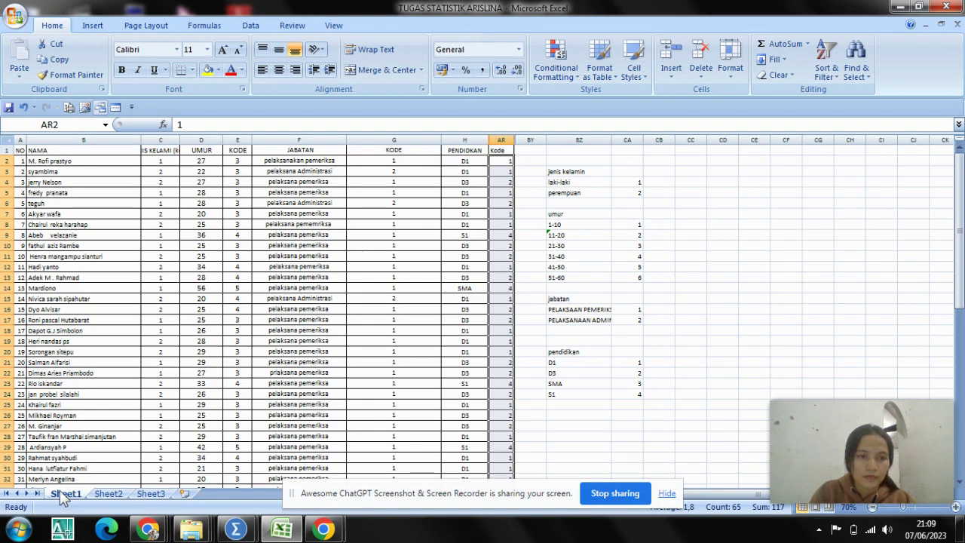
pyautogui.scroll(-11, 102, 405)
pyautogui.scroll(11, 120, 386)
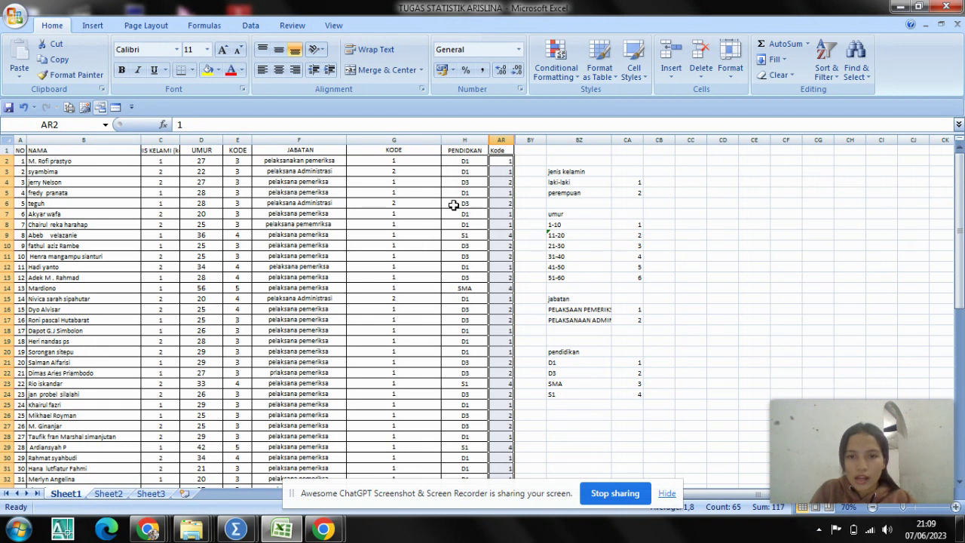
pyautogui.scroll(-7, 579, 254)
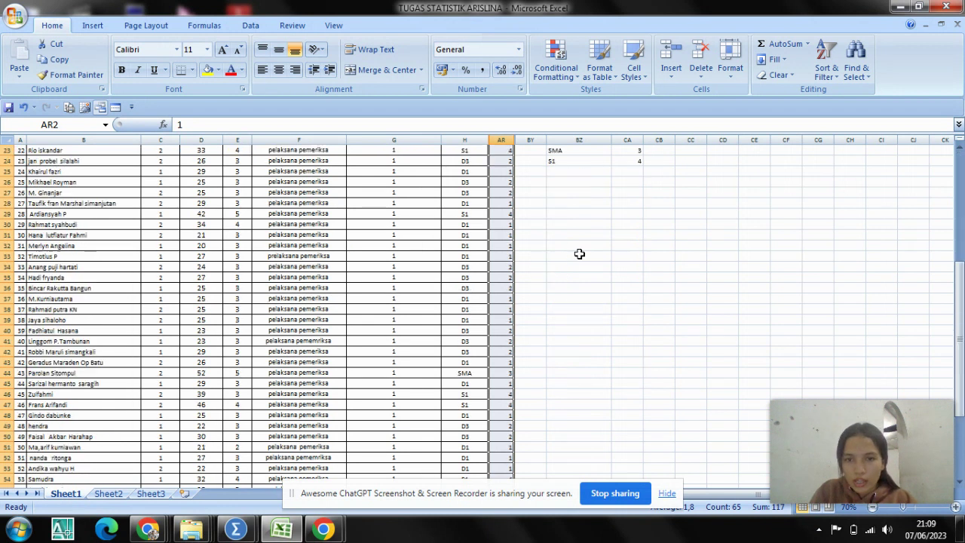
pyautogui.scroll(7, 572, 226)
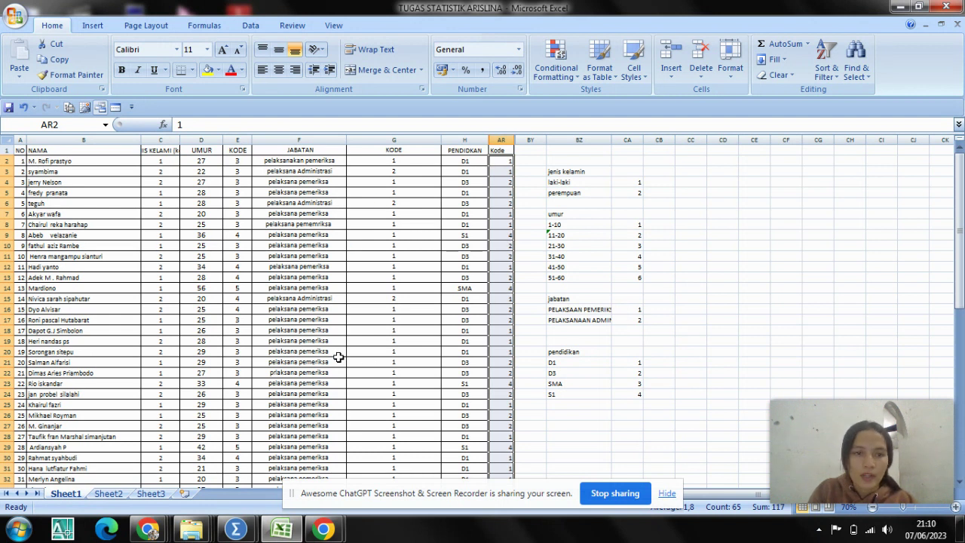
pyautogui.scroll(-4, 332, 351)
pyautogui.scroll(4, 332, 346)
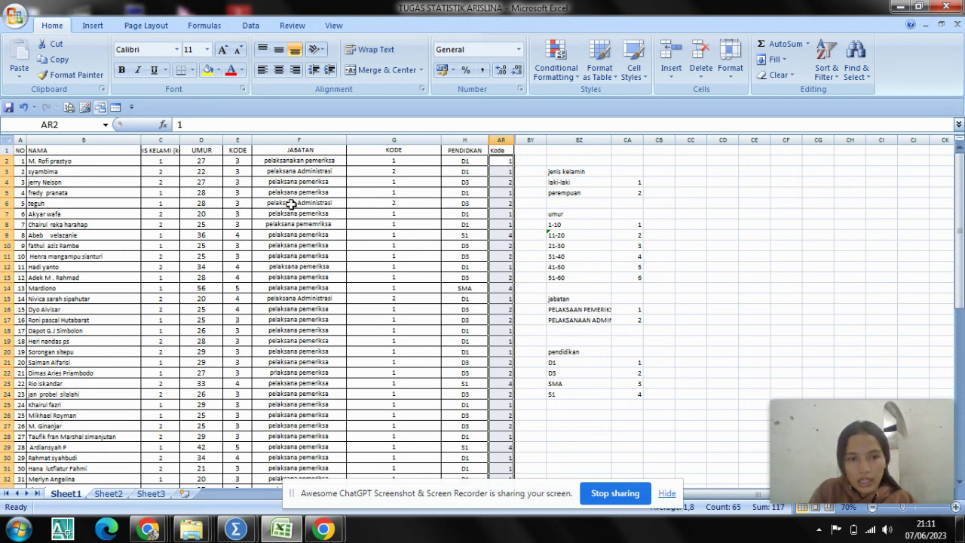
pyautogui.scroll(-4, 237, 381)
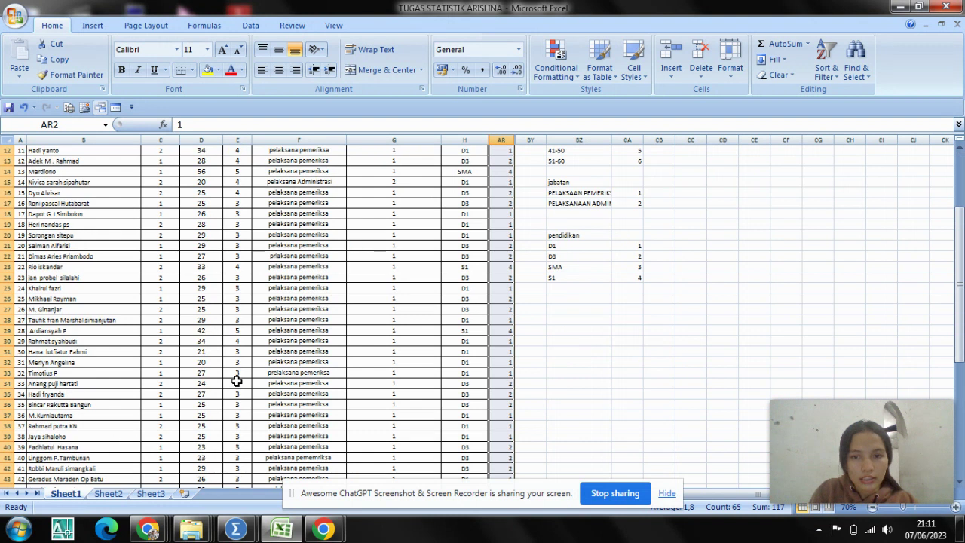
pyautogui.scroll(4, 235, 342)
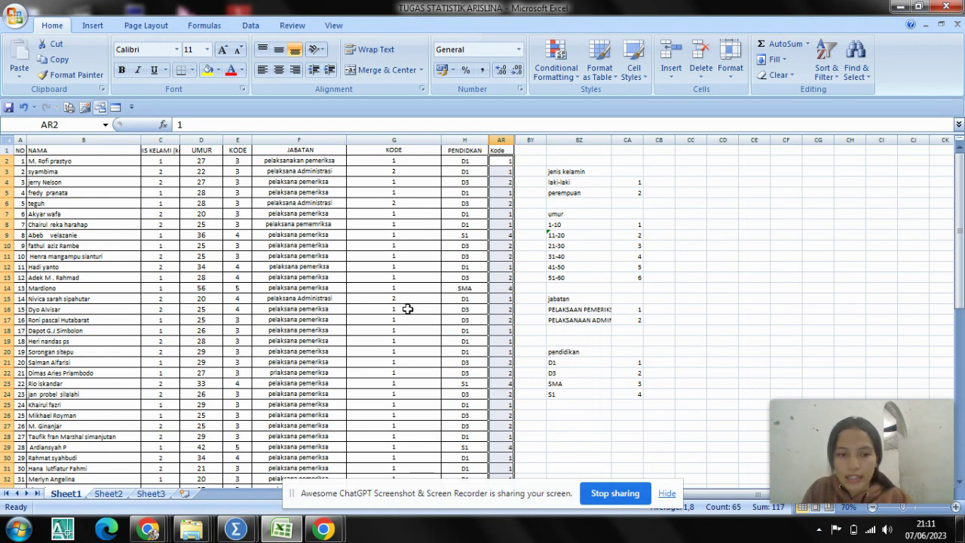
# Step: Switch to the SPSS data editor for Untitled1 and look through the coded nama, UMUR, JABATAN and PENDIDIKAN cases
pyautogui.click(238, 530)
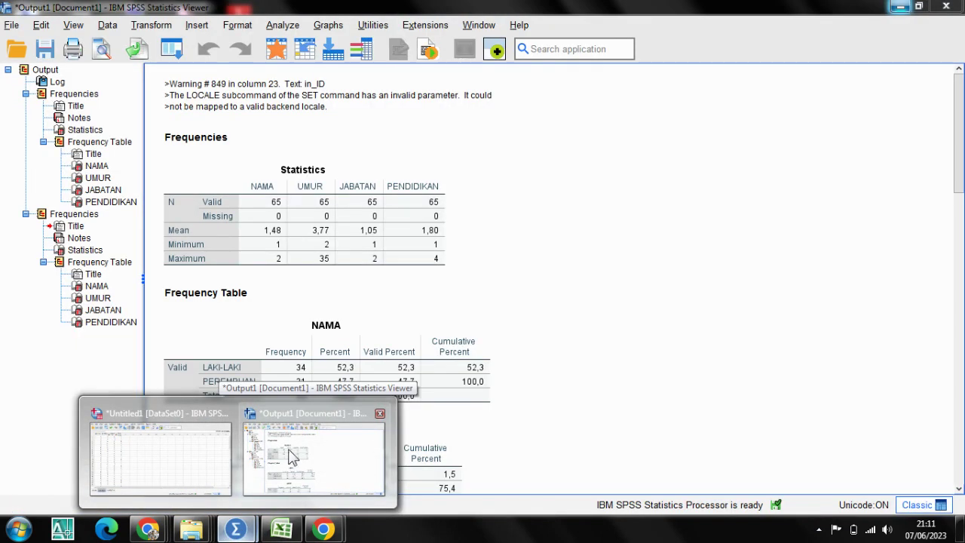
pyautogui.moveTo(225, 450)
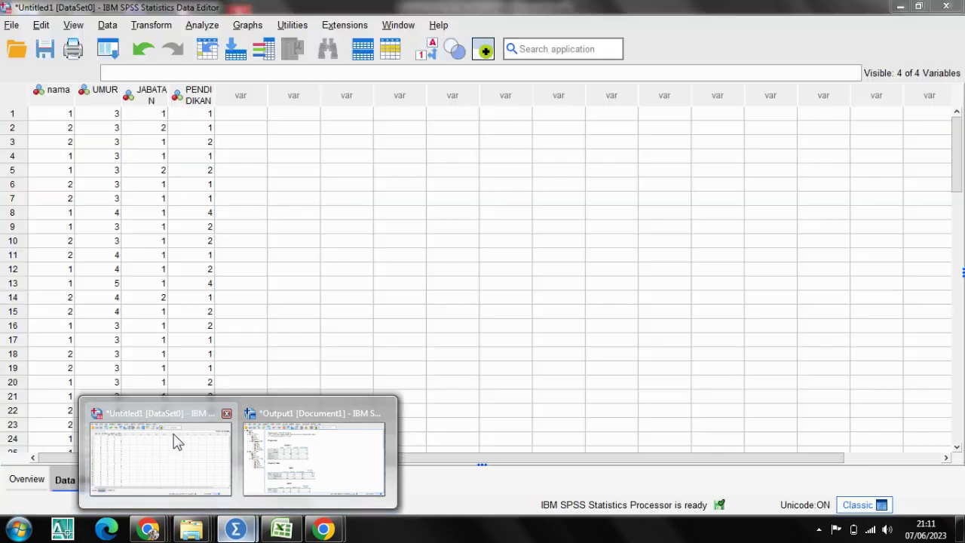
pyautogui.click(177, 441)
pyautogui.scroll(-11, 181, 279)
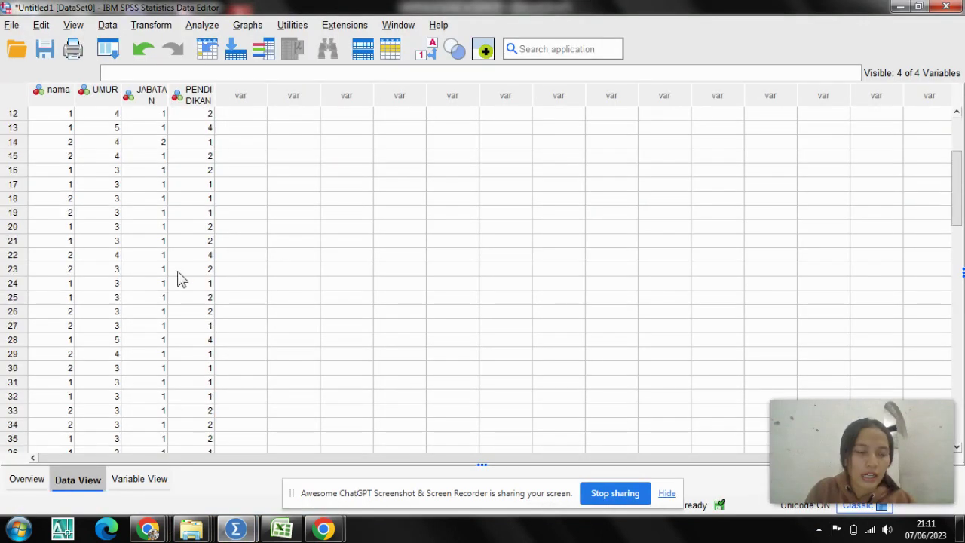
pyautogui.scroll(11, 98, 283)
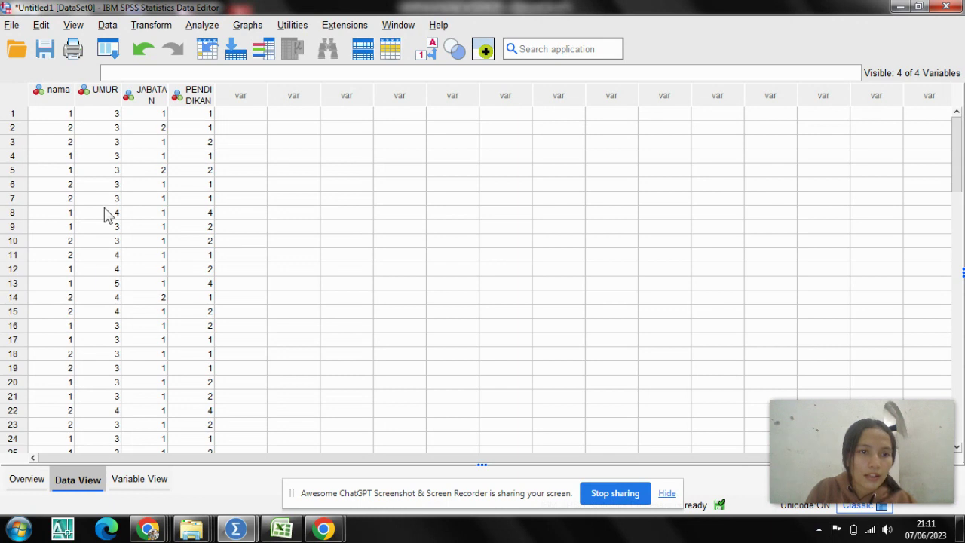
# Step: Show the dataset's variable definitions and compare them with the code key in the Excel workbook, returning to the SPSS data editor
pyautogui.click(150, 477)
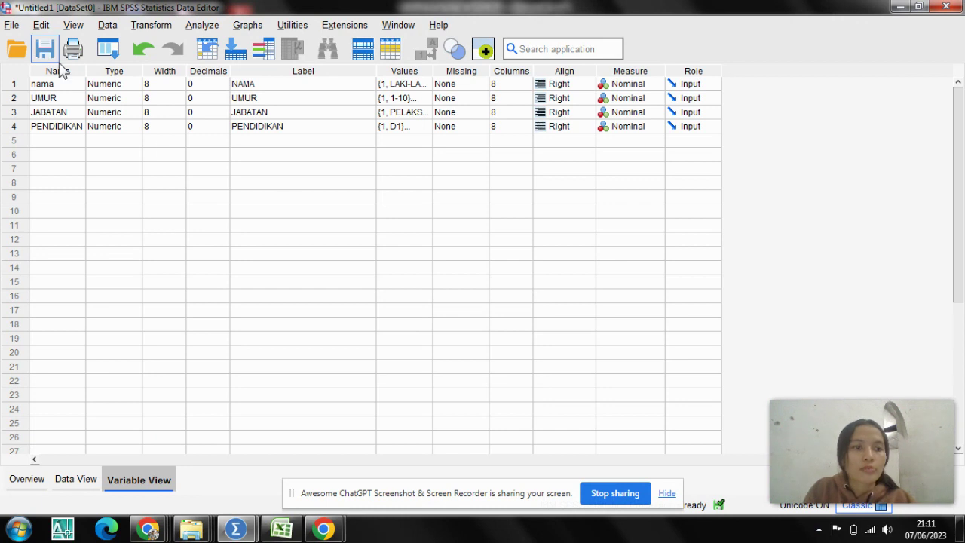
pyautogui.click(282, 529)
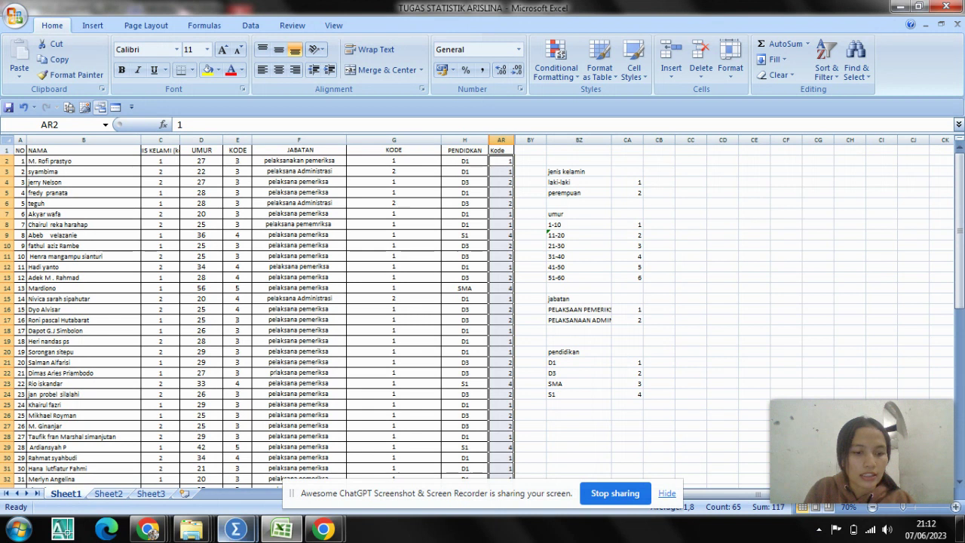
pyautogui.click(248, 530)
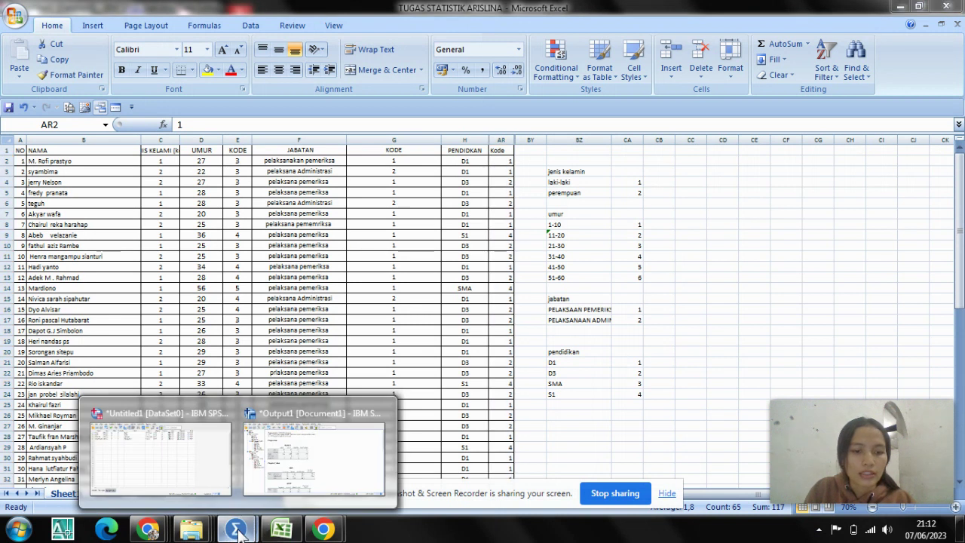
pyautogui.click(142, 428)
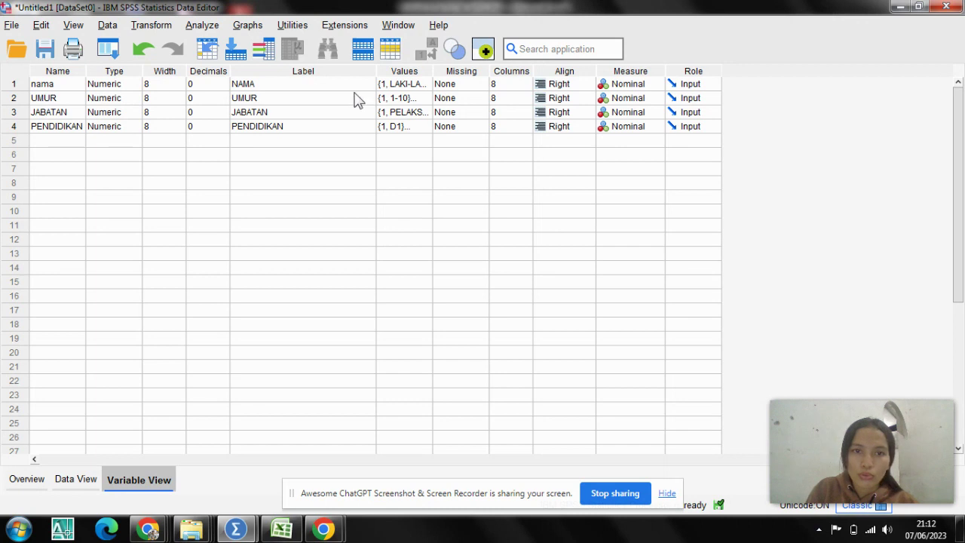
# Step: Inspect the value labels defined for the nama and UMUR variables, leaving them unedited
pyautogui.click(397, 86)
pyautogui.click(425, 84)
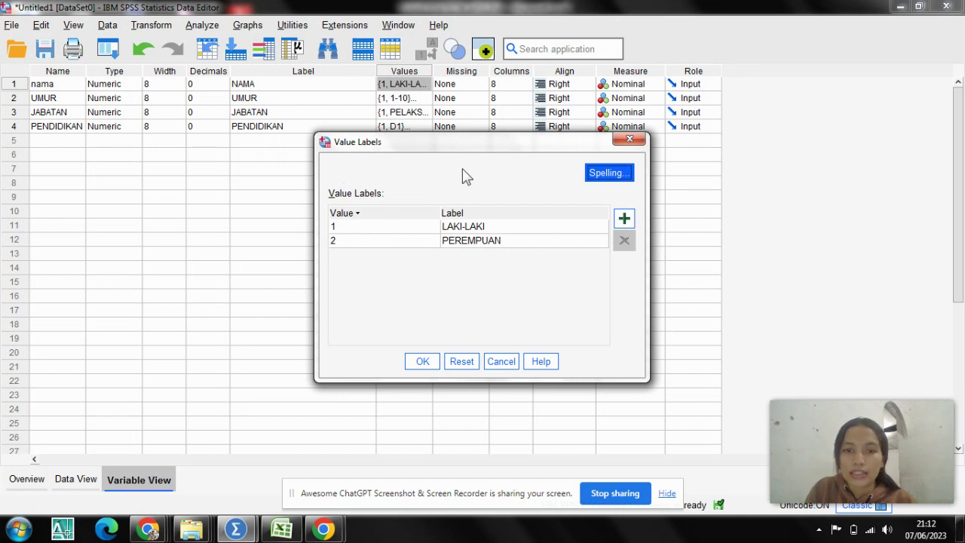
pyautogui.click(629, 141)
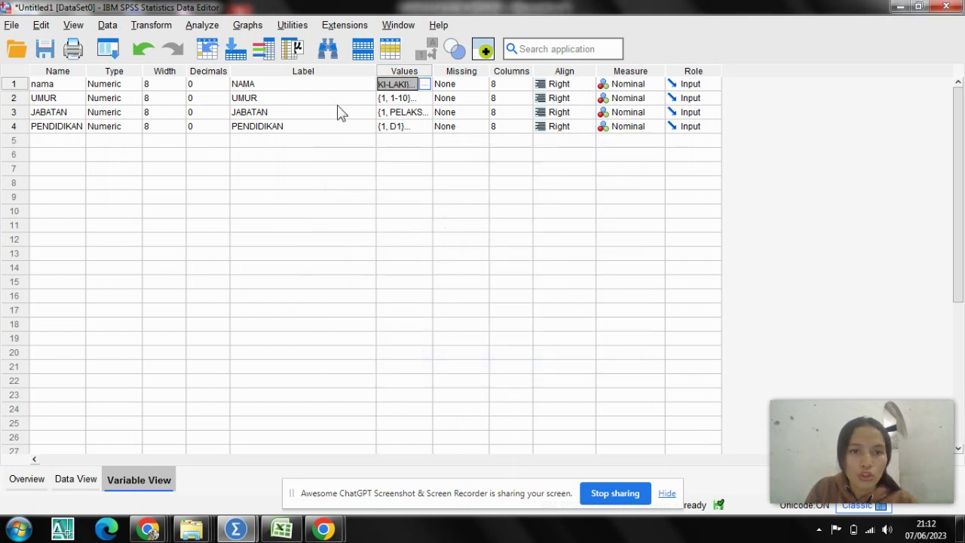
pyautogui.click(397, 100)
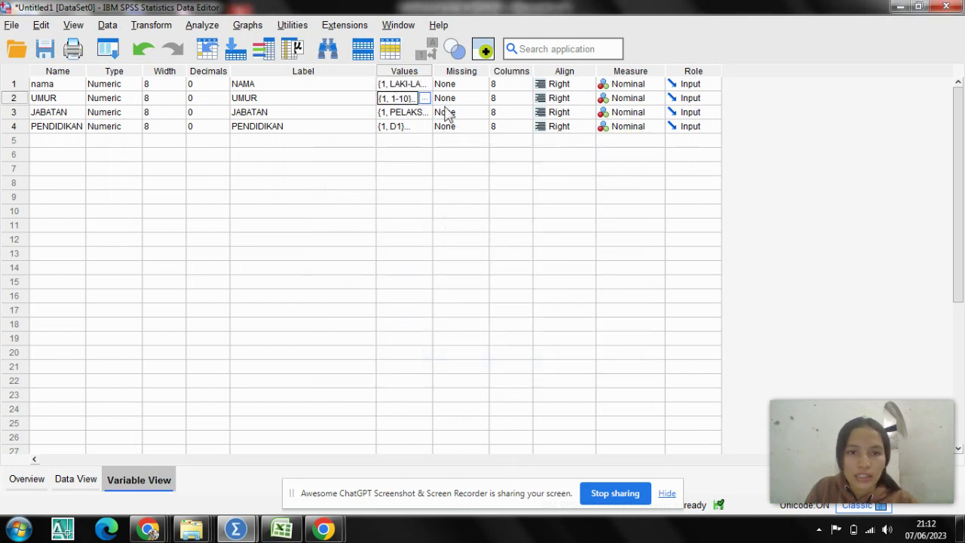
pyautogui.click(424, 98)
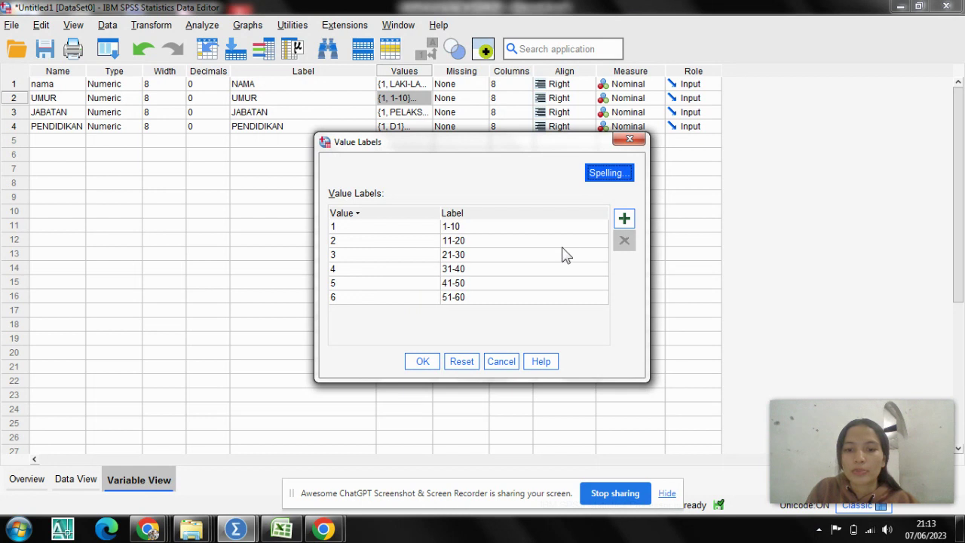
pyautogui.click(628, 140)
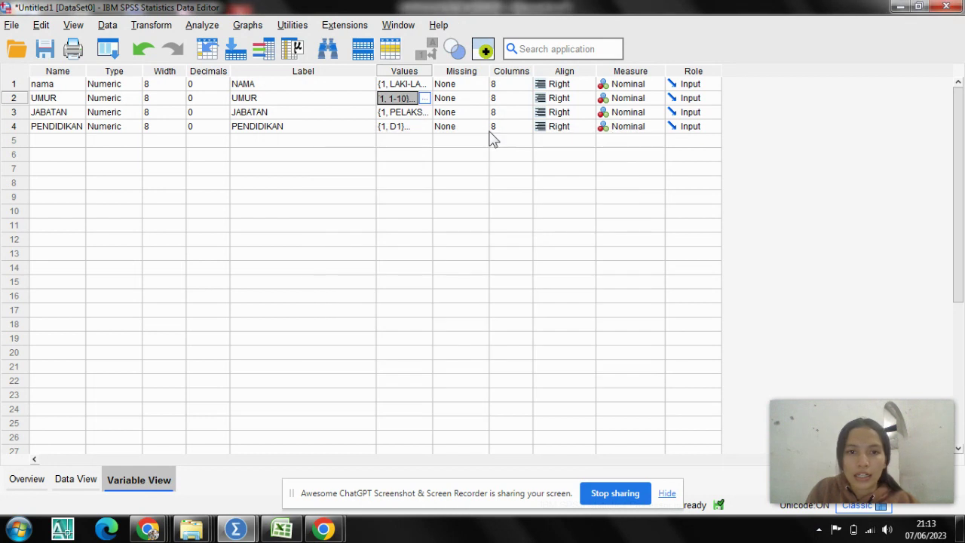
# Step: Inspect the value labels defined for the JABATAN and PENDIDIKAN variables, leaving them unedited
pyautogui.click(409, 113)
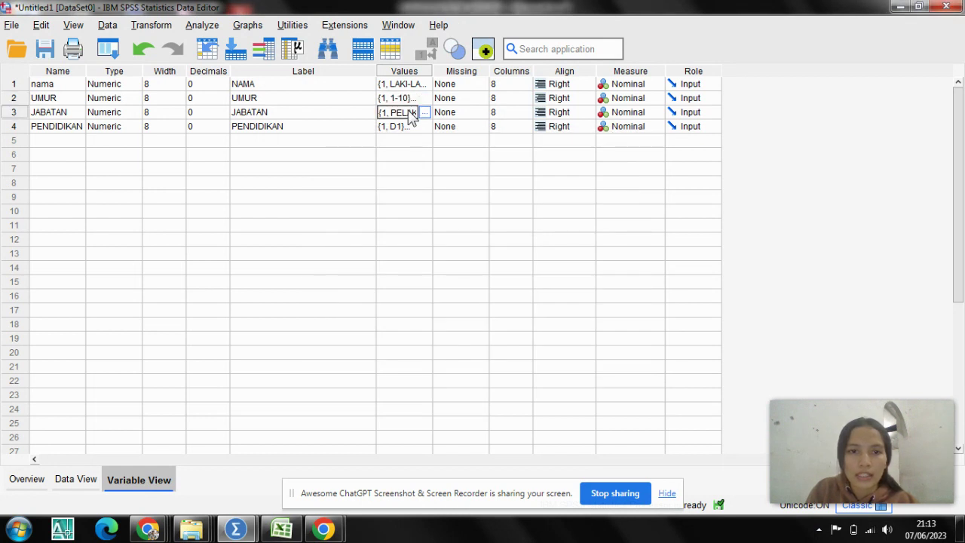
pyautogui.click(425, 113)
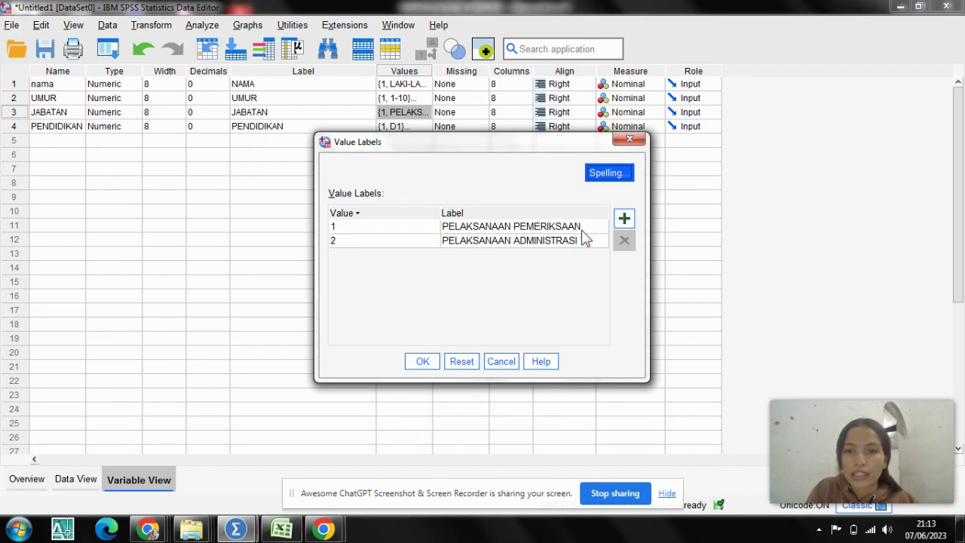
pyautogui.click(632, 140)
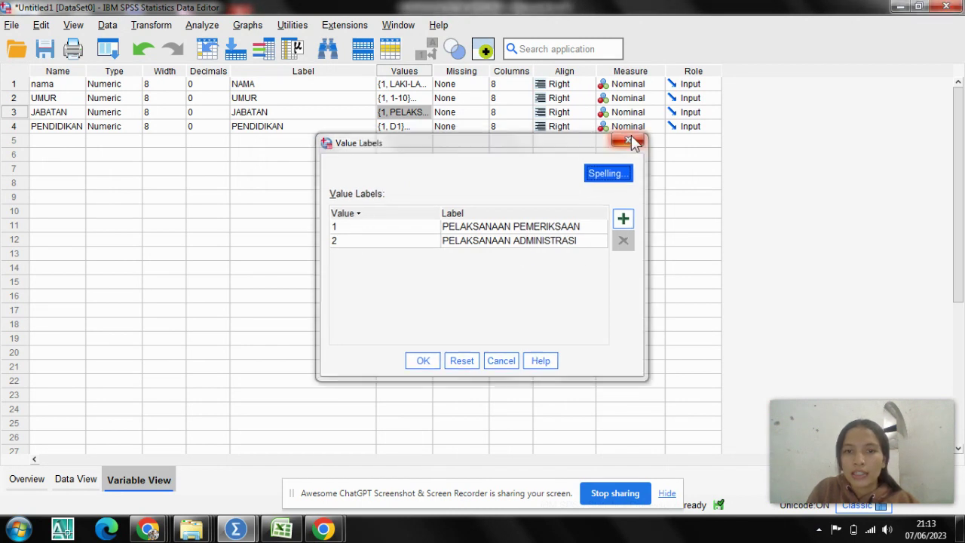
pyautogui.click(394, 126)
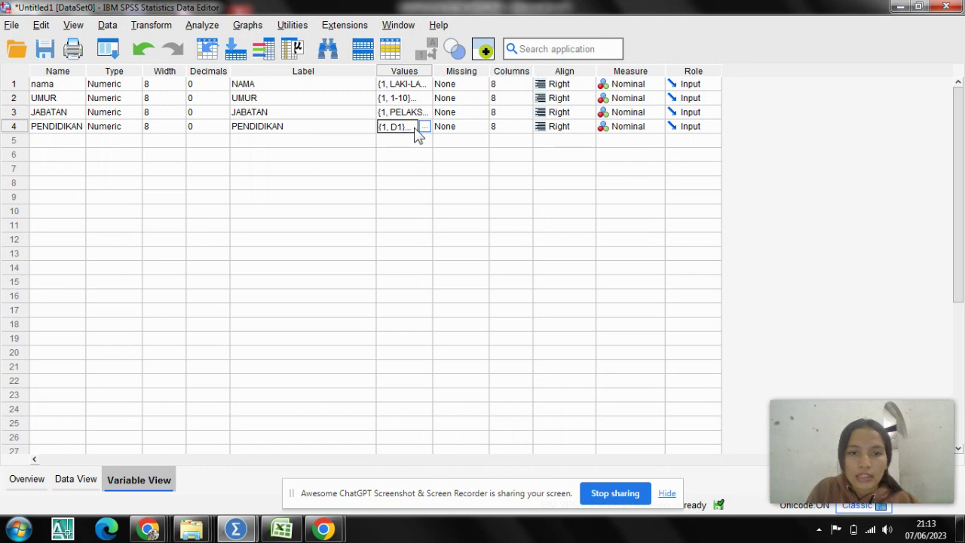
pyautogui.click(424, 127)
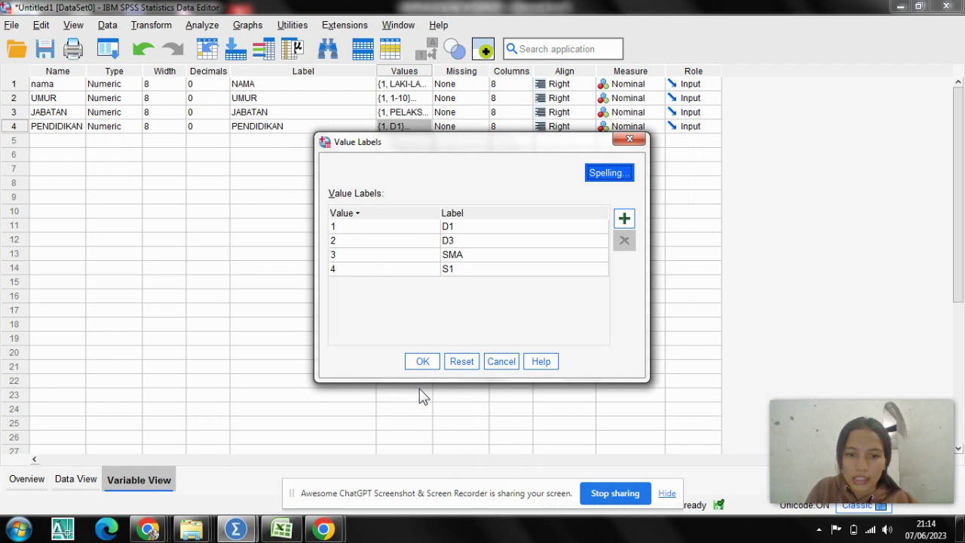
pyautogui.click(630, 141)
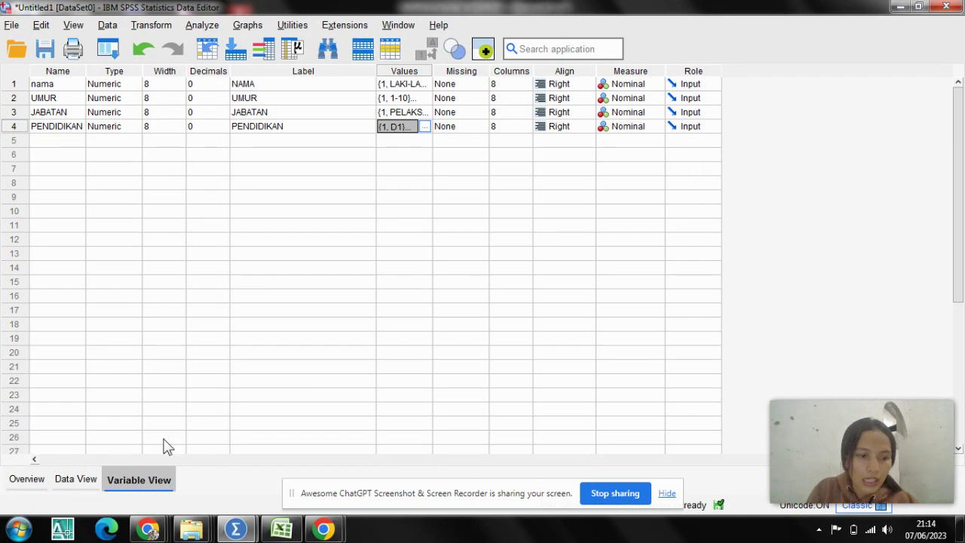
# Step: Return to the dataset's case values and select the whole nama column
pyautogui.click(81, 479)
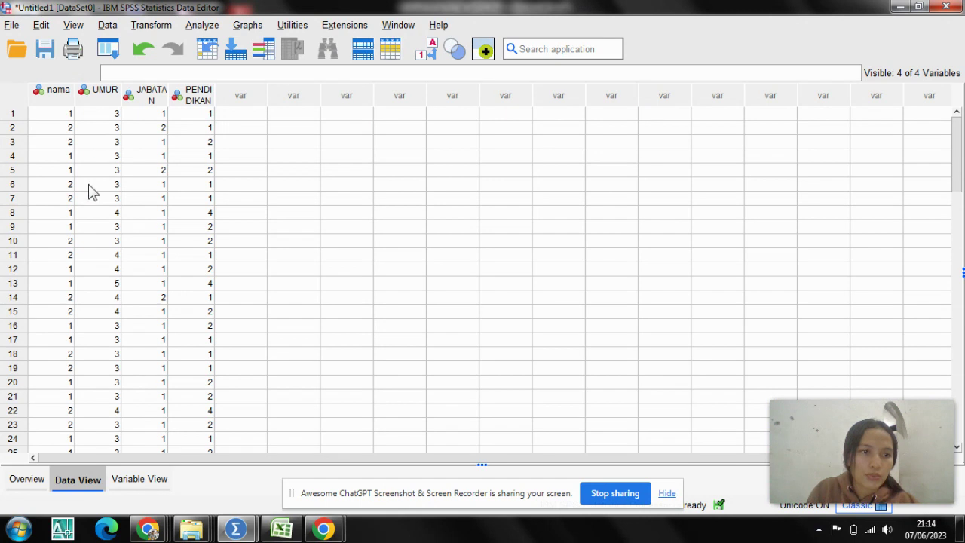
pyautogui.click(70, 106)
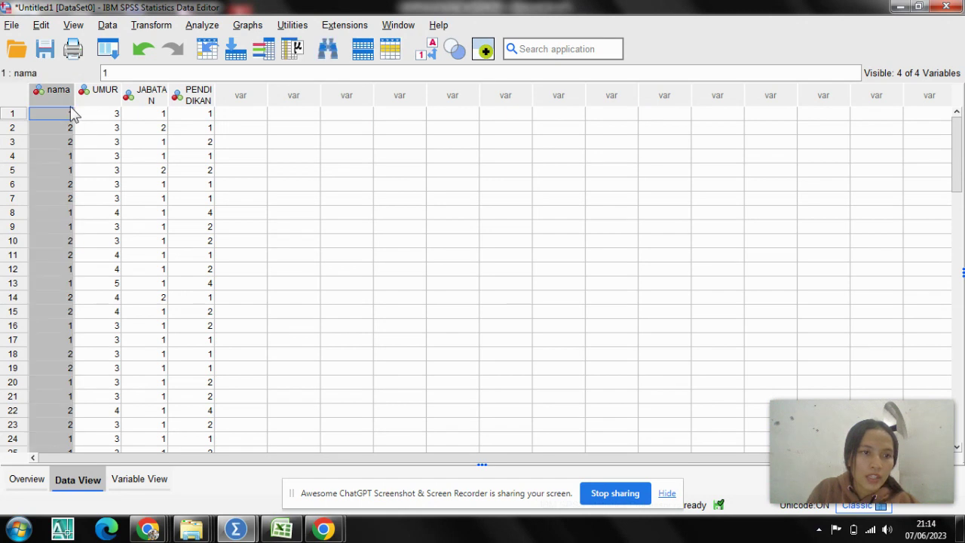
pyautogui.click(50, 243)
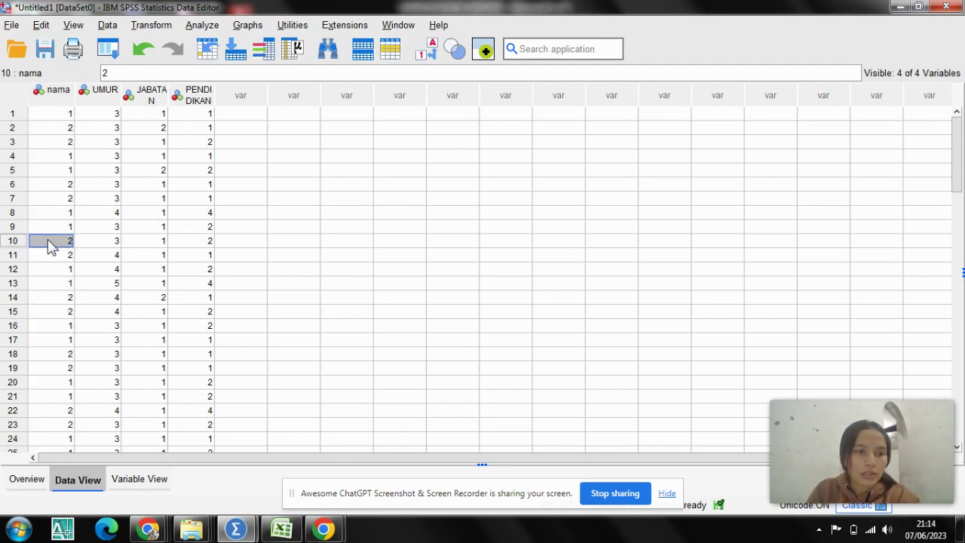
pyautogui.click(66, 106)
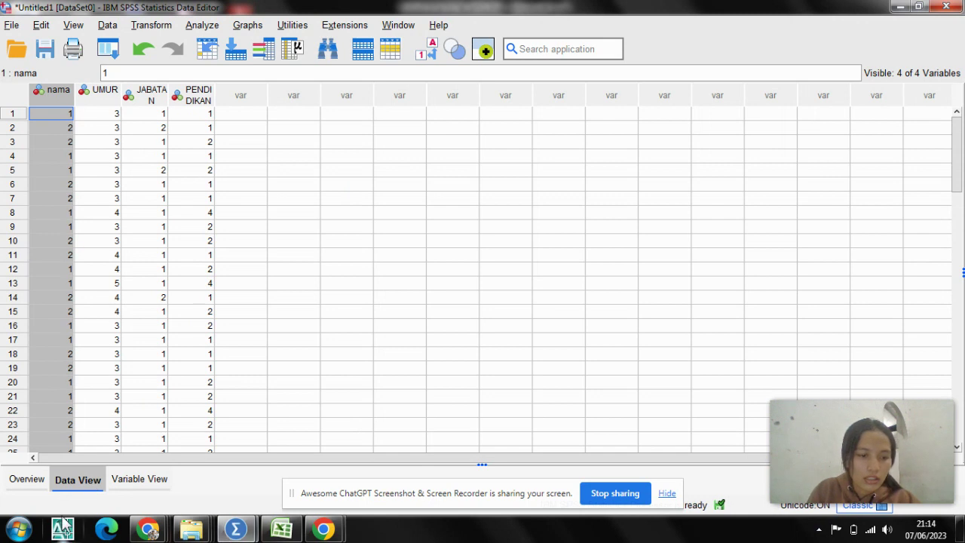
# Step: Inspect the variables and the Statistics options set in the Frequencies dialog, closing it without running the analysis
pyautogui.moveTo(149, 528)
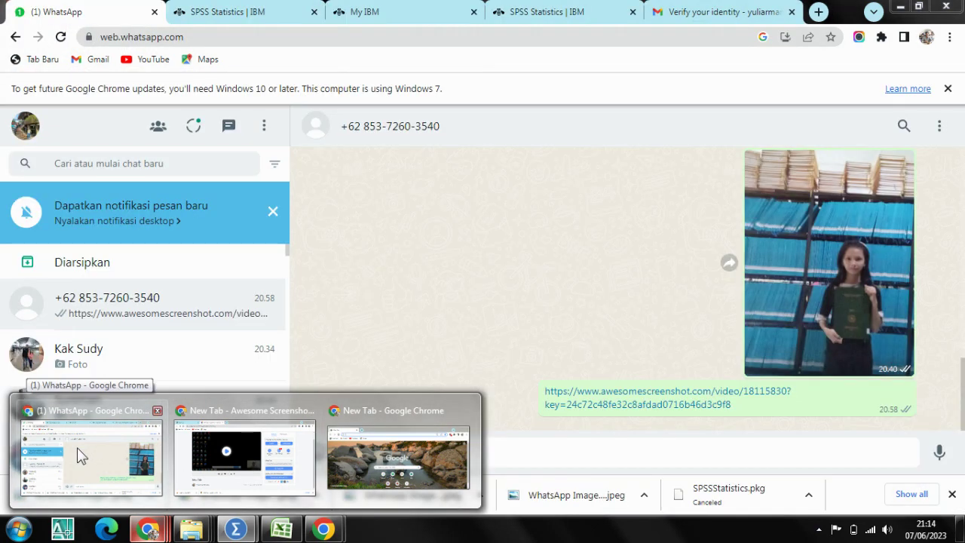
pyautogui.moveTo(238, 530)
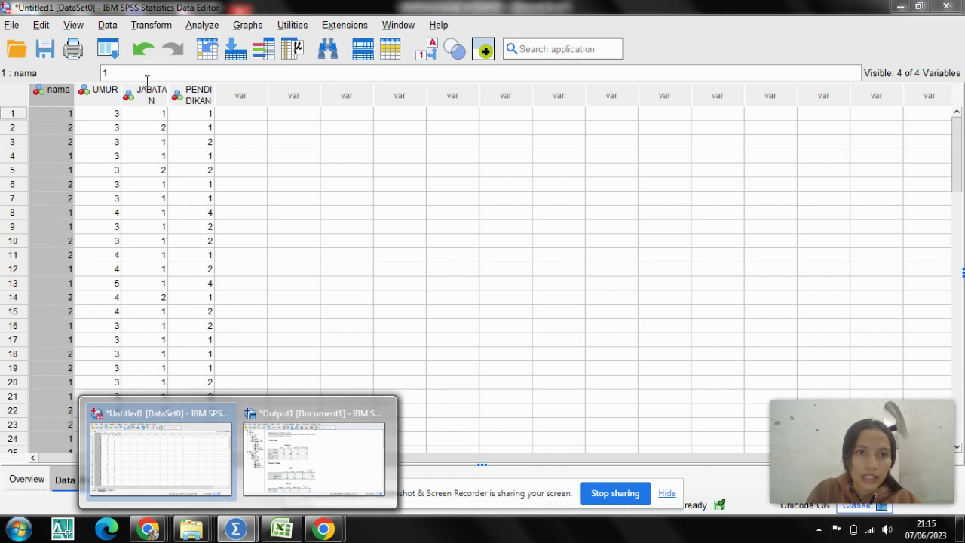
pyautogui.click(202, 27)
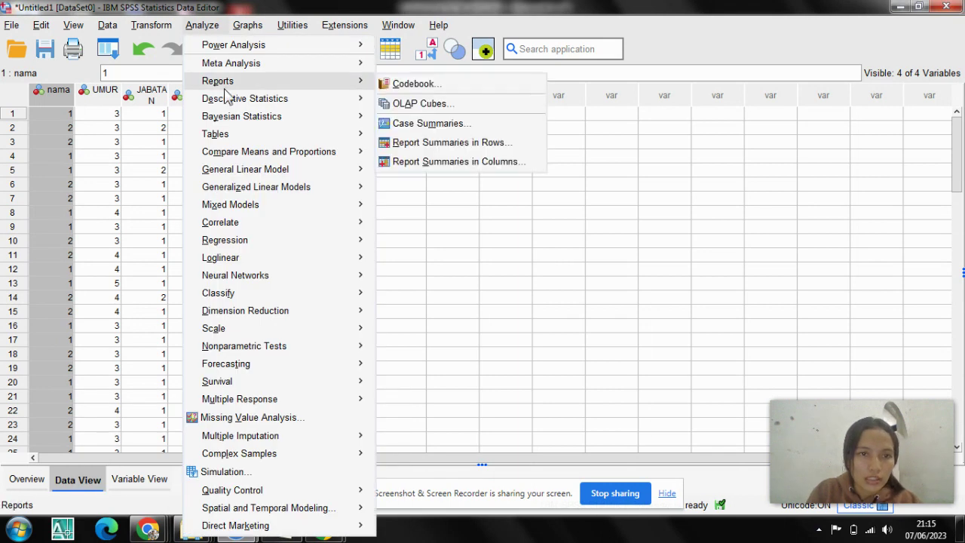
pyautogui.moveTo(240, 99)
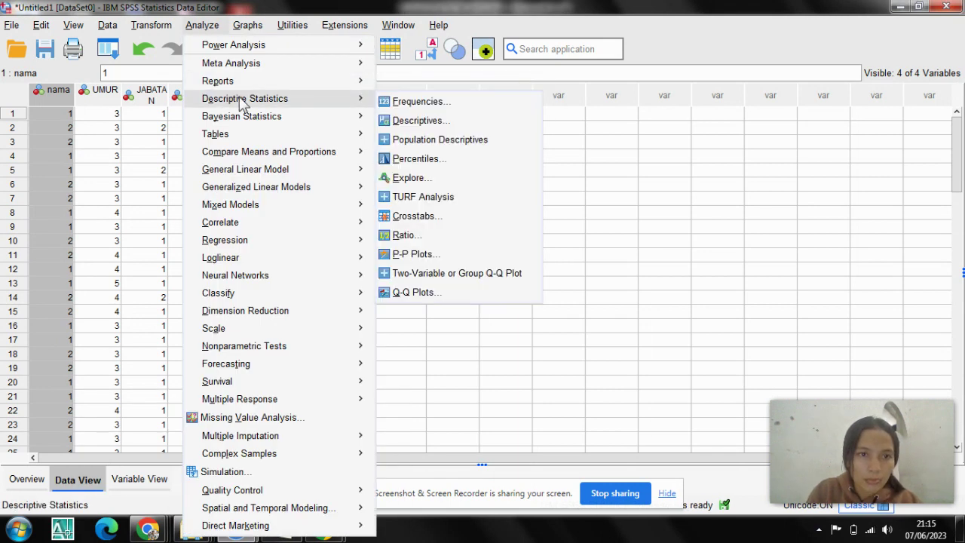
pyautogui.click(441, 109)
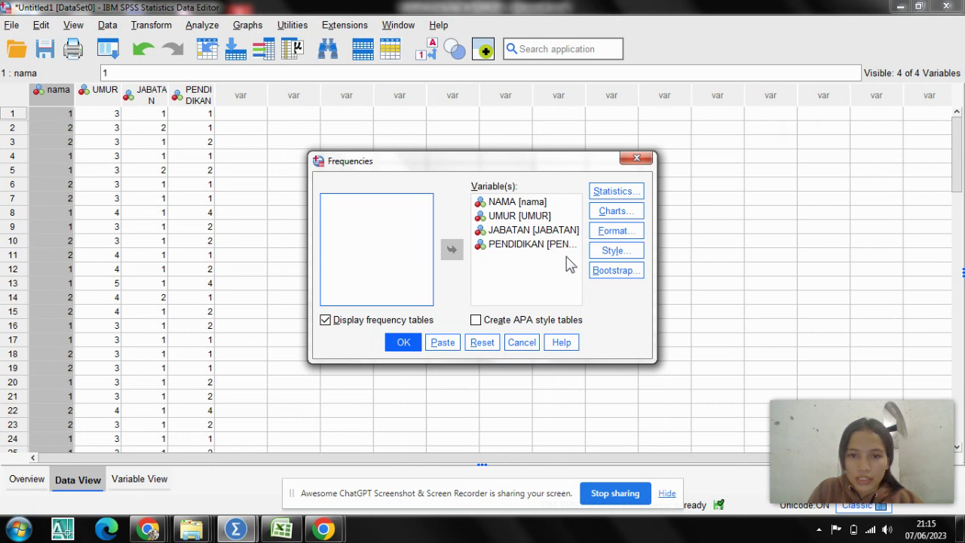
pyautogui.click(616, 193)
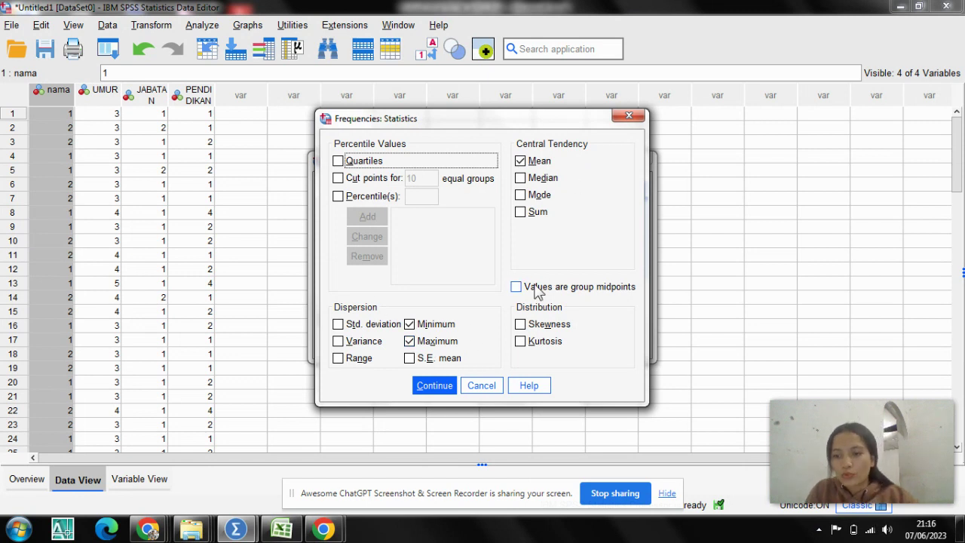
pyautogui.click(630, 117)
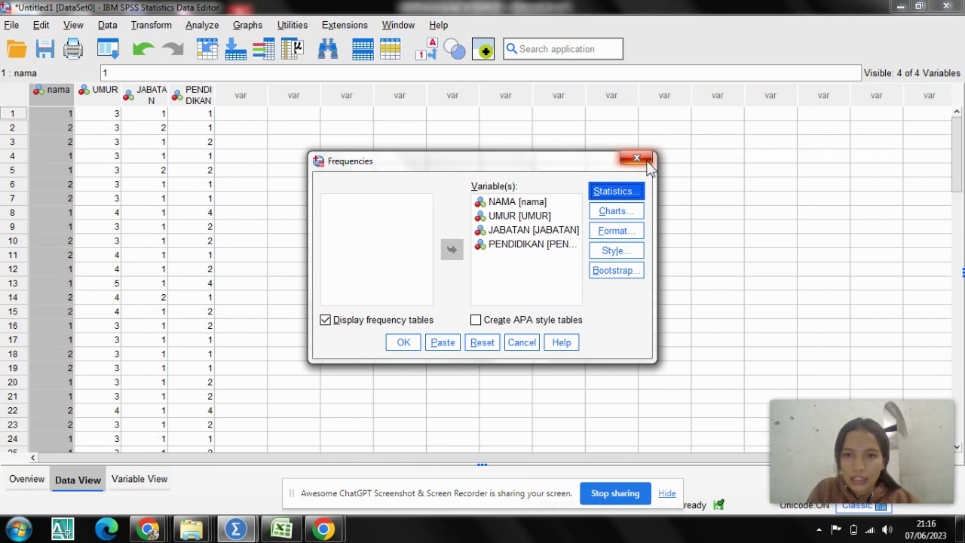
pyautogui.click(643, 158)
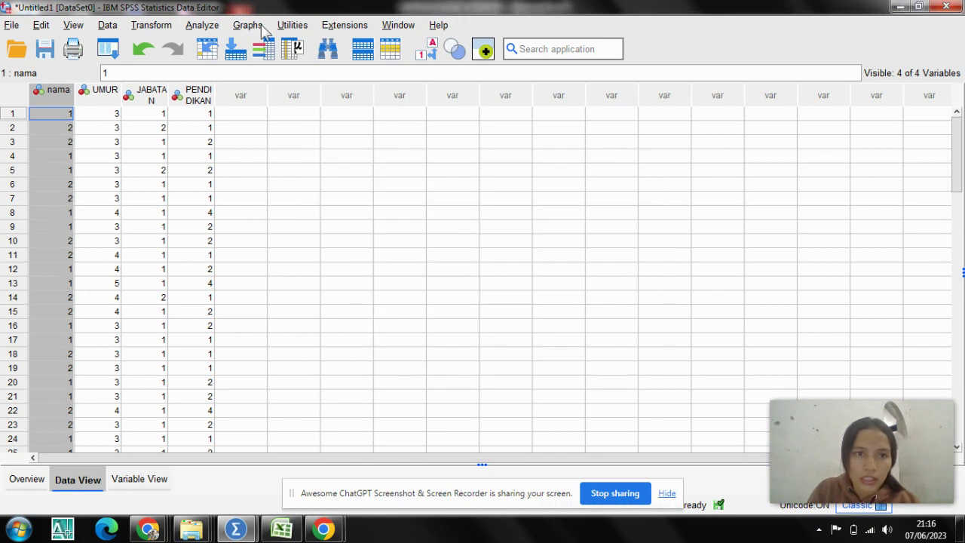
# Step: Run Frequencies on NAMA, UMUR, JABATAN and PENDIDIKAN with frequency tables plus the mean, minimum and maximum
pyautogui.click(201, 25)
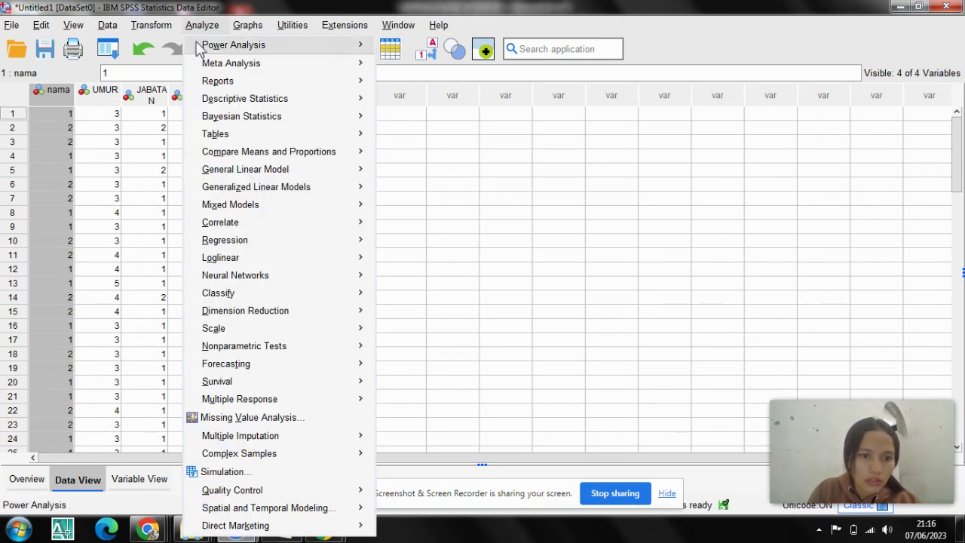
pyautogui.moveTo(252, 101)
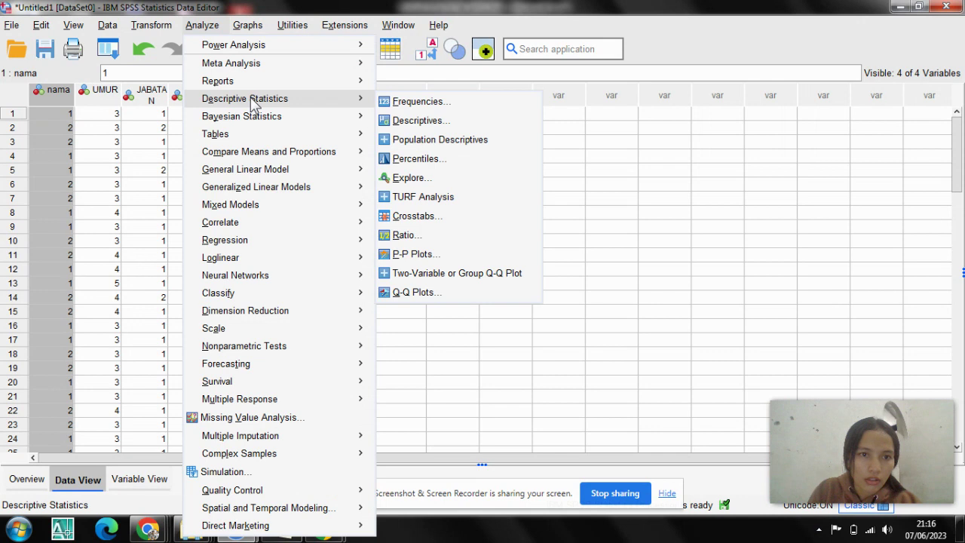
pyautogui.moveTo(301, 81)
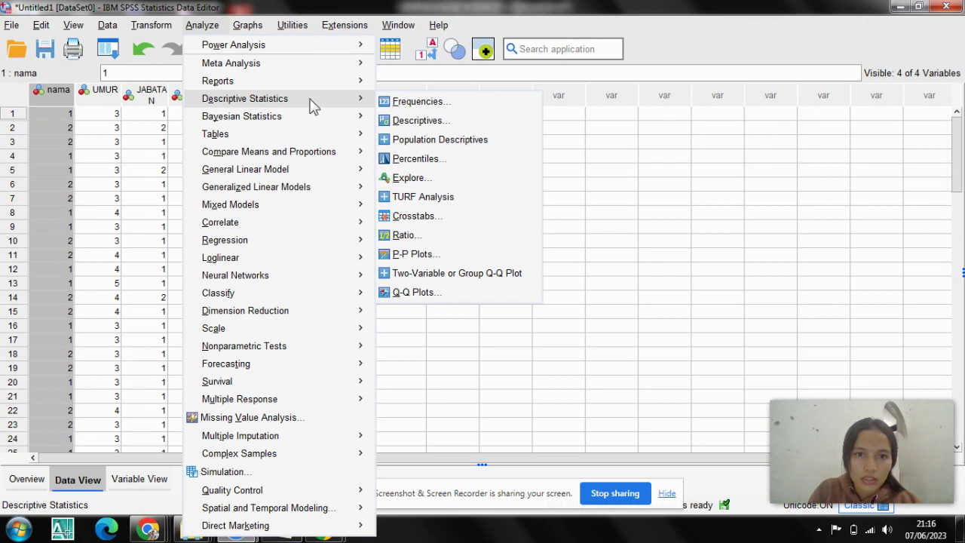
pyautogui.click(419, 101)
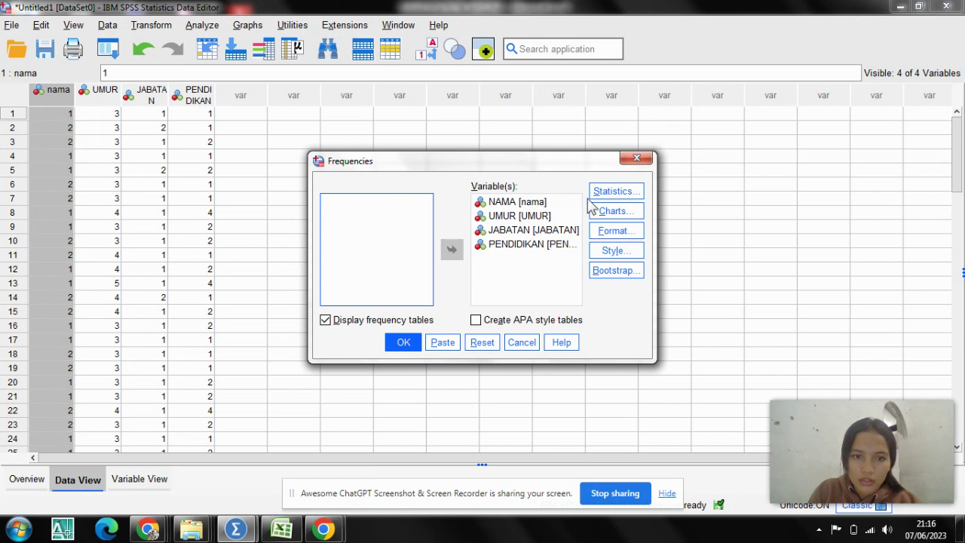
pyautogui.click(622, 191)
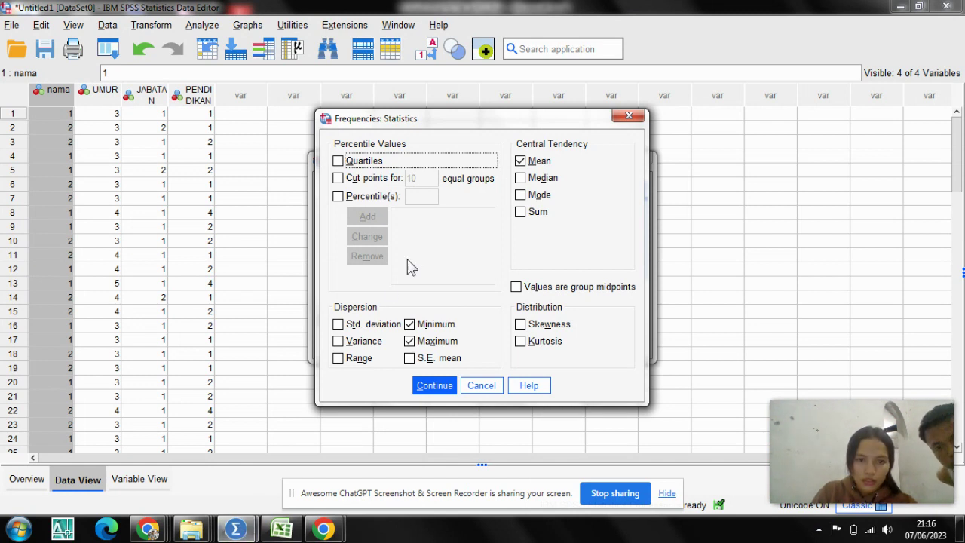
pyautogui.click(431, 388)
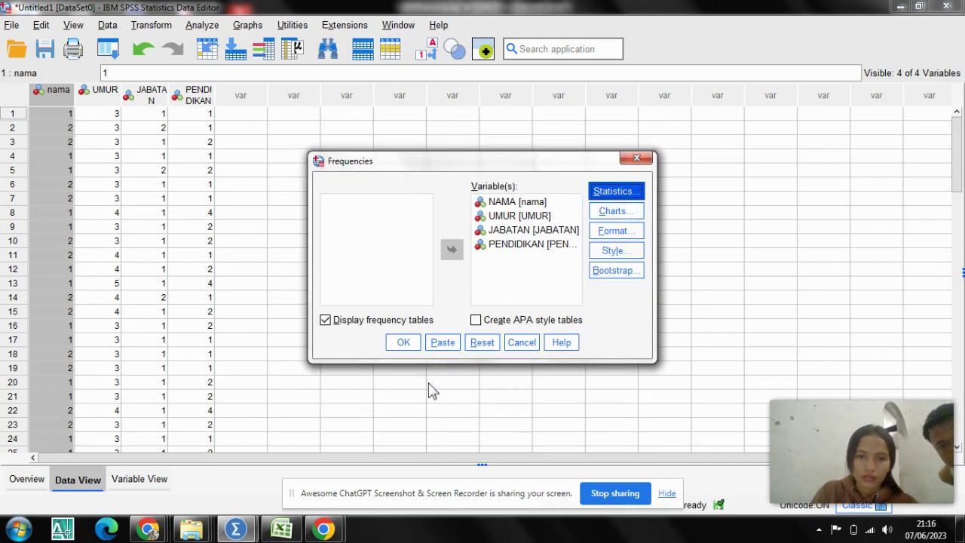
pyautogui.click(404, 343)
# Step: Bring the output viewer with the new frequency results to the front and maximize its window
pyautogui.scroll(-5, 405, 354)
pyautogui.scroll(5, 406, 354)
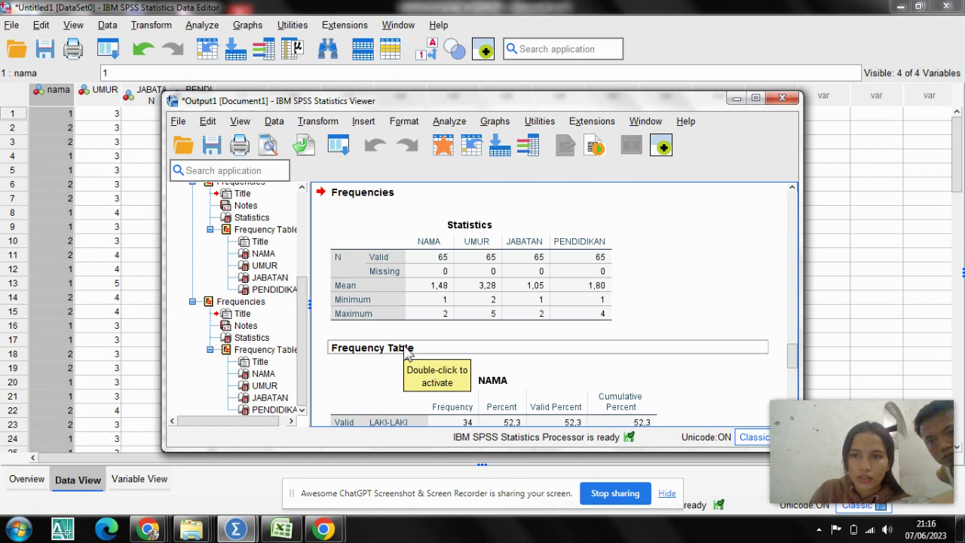
pyautogui.click(751, 91)
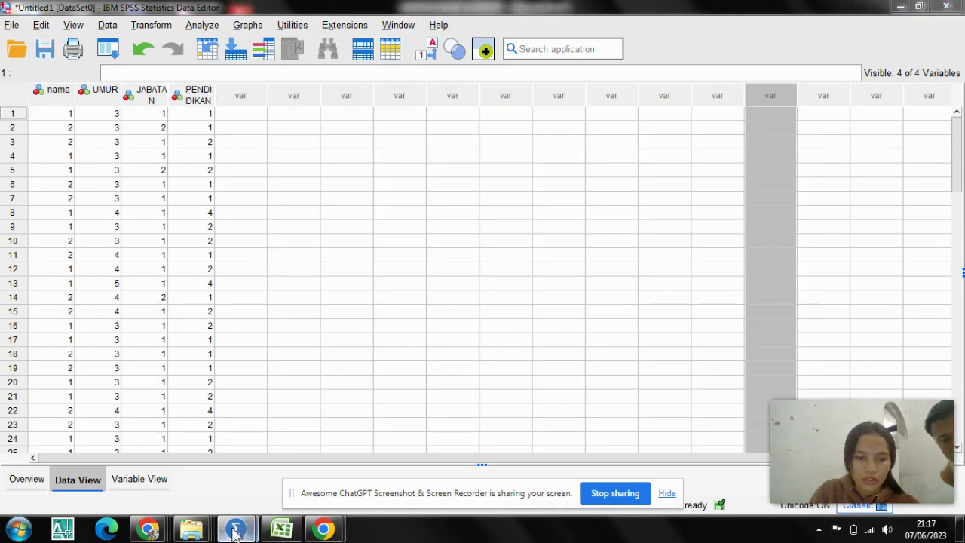
pyautogui.moveTo(235, 527)
pyautogui.click(344, 476)
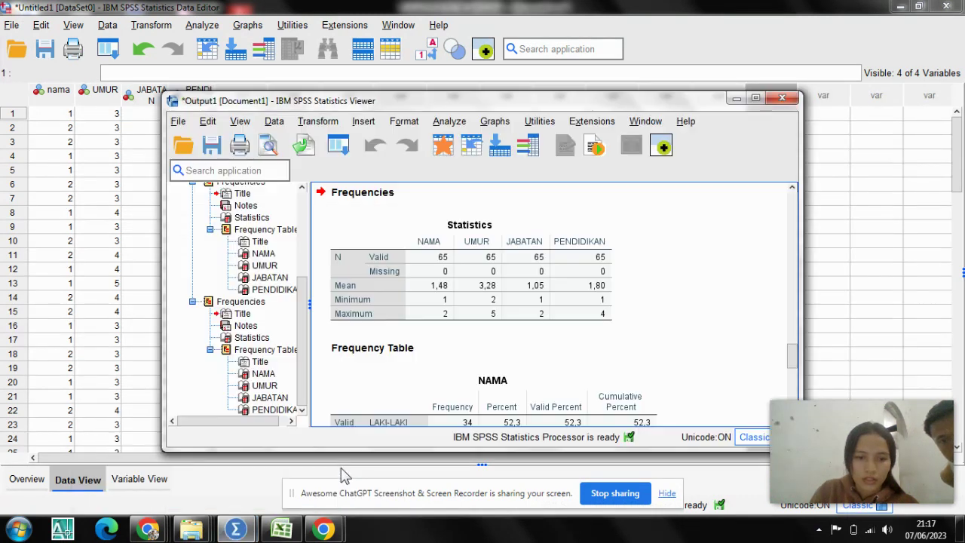
pyautogui.click(755, 99)
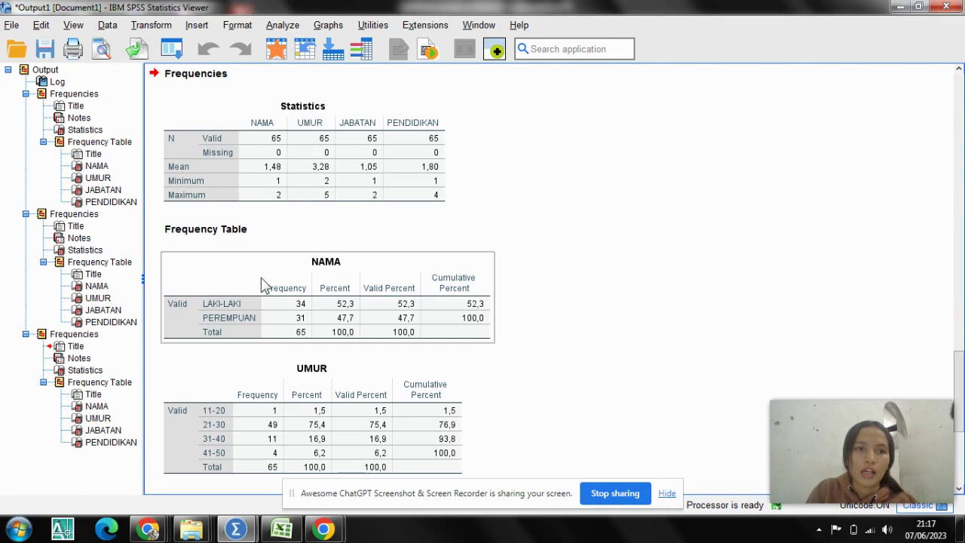
# Step: Look through the frequency tables for NAMA, UMUR, JABATAN and PENDIDIKAN across all the Frequencies outputs
pyautogui.scroll(15, 261, 285)
pyautogui.scroll(-10, 260, 282)
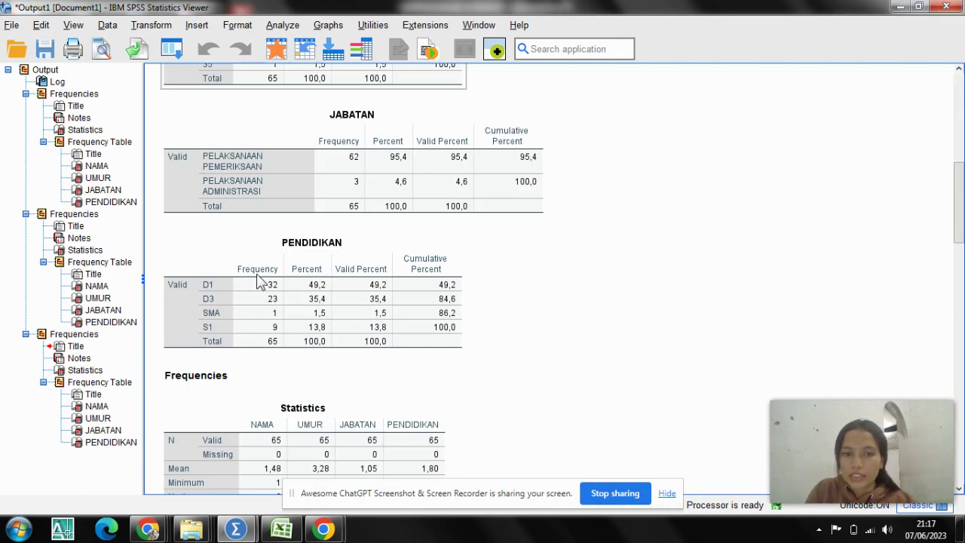
pyautogui.scroll(10, 253, 290)
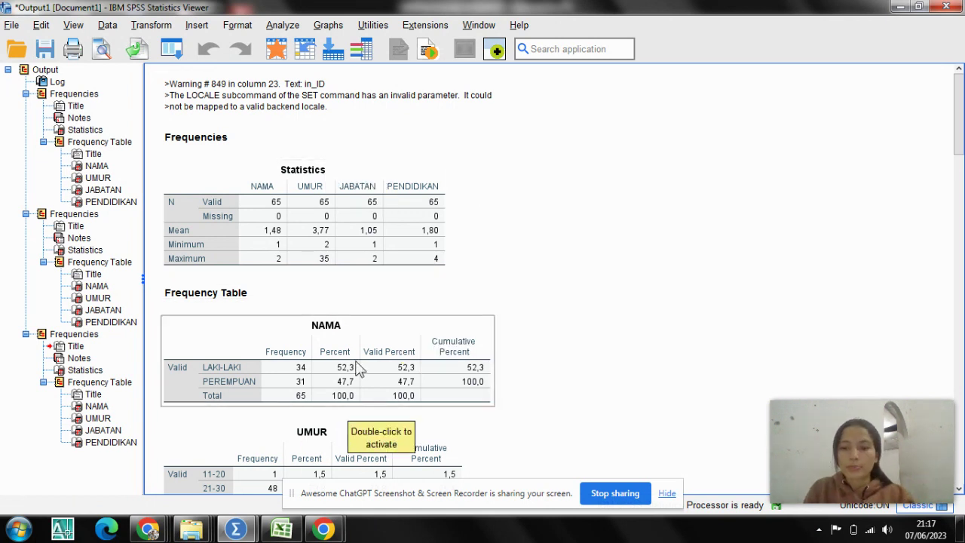
pyautogui.scroll(-5, 379, 302)
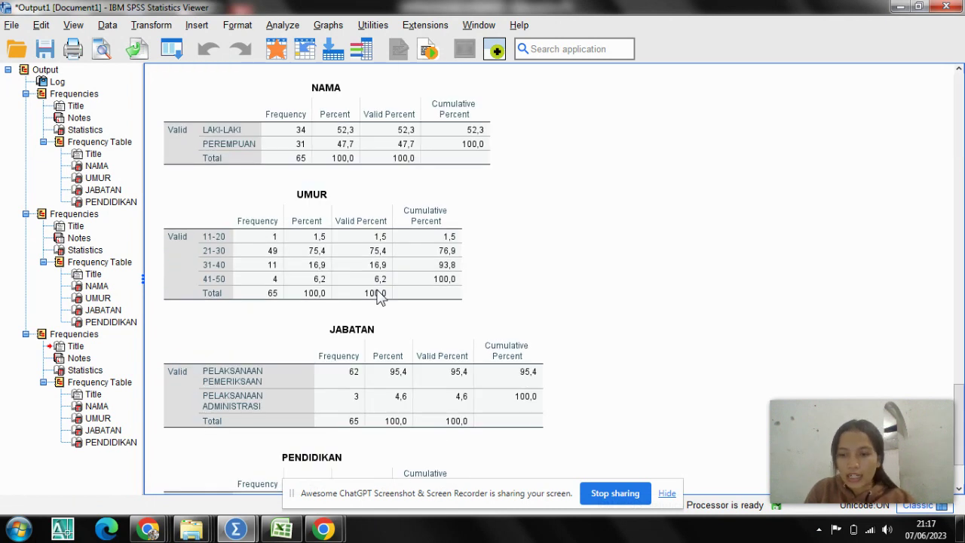
pyautogui.scroll(5, 379, 297)
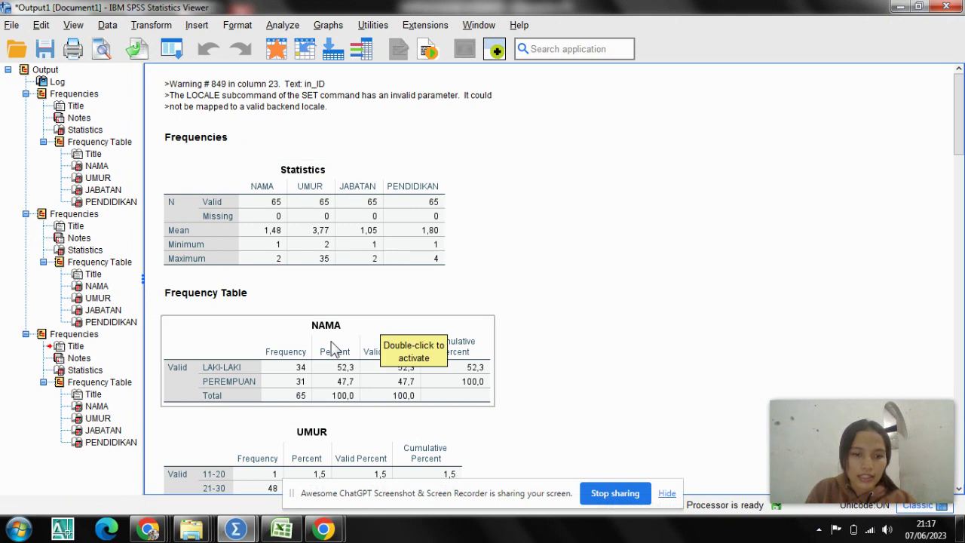
pyautogui.scroll(-9, 333, 339)
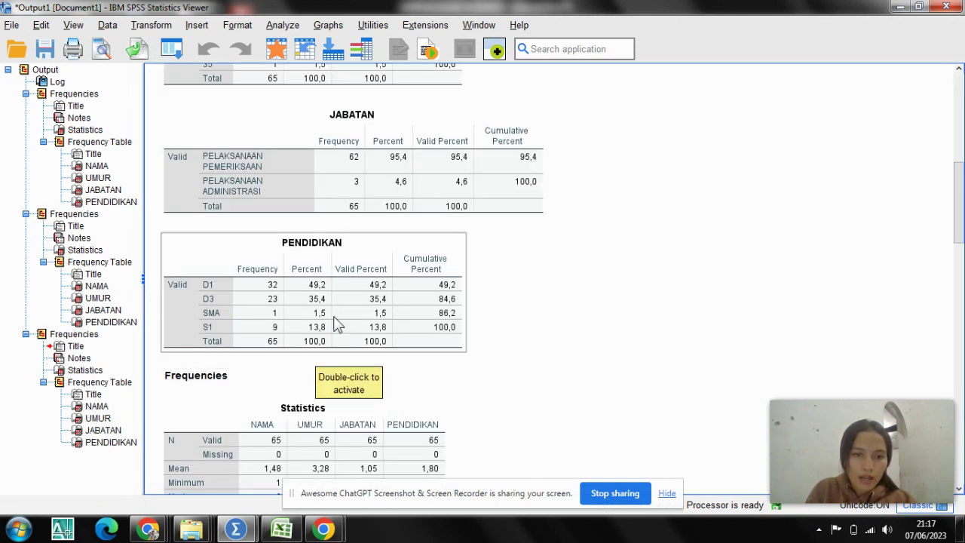
pyautogui.scroll(9, 357, 153)
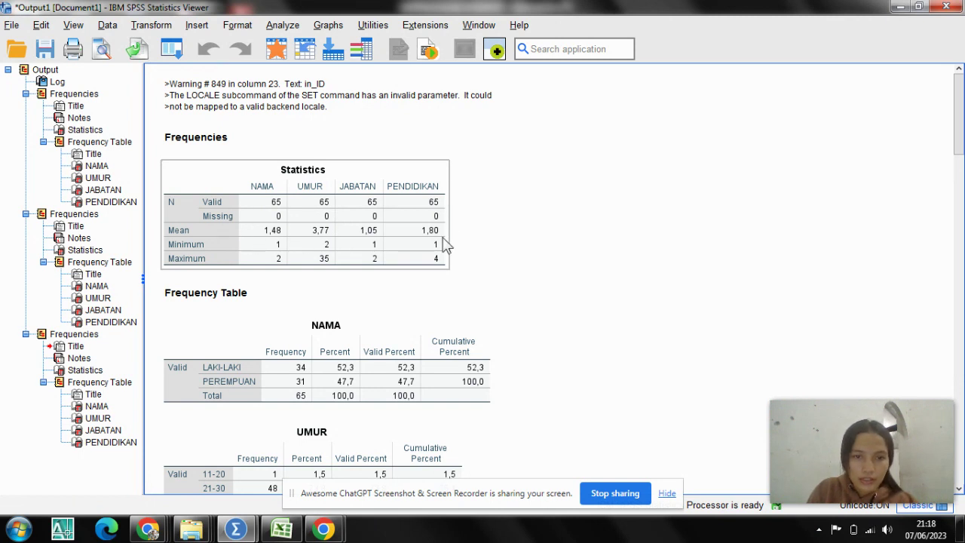
# Step: Select the first output's Statistics table and examine its N, mean, minimum and maximum rows for each variable
pyautogui.click(321, 226)
pyautogui.moveTo(280, 253); pyautogui.dragTo(342, 331)
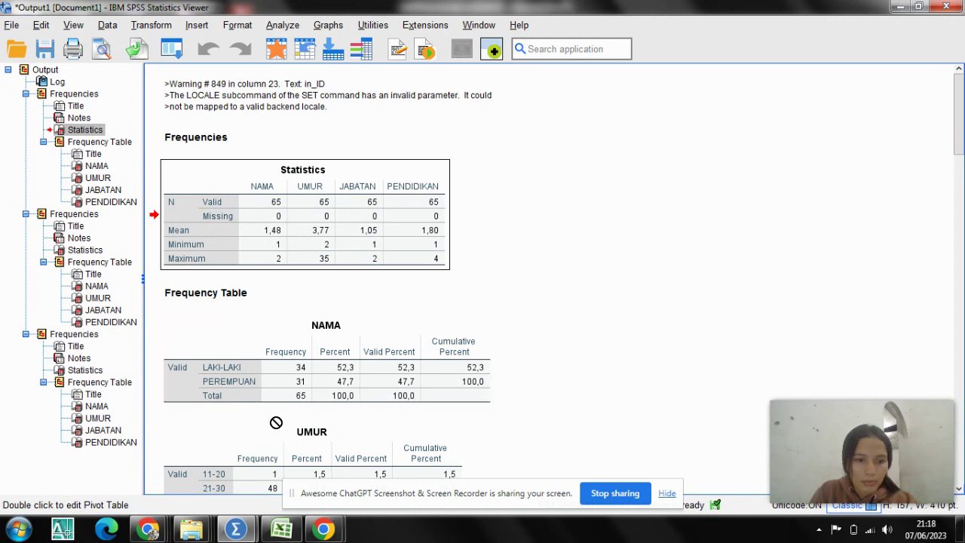
pyautogui.scroll(-3, 467, 362)
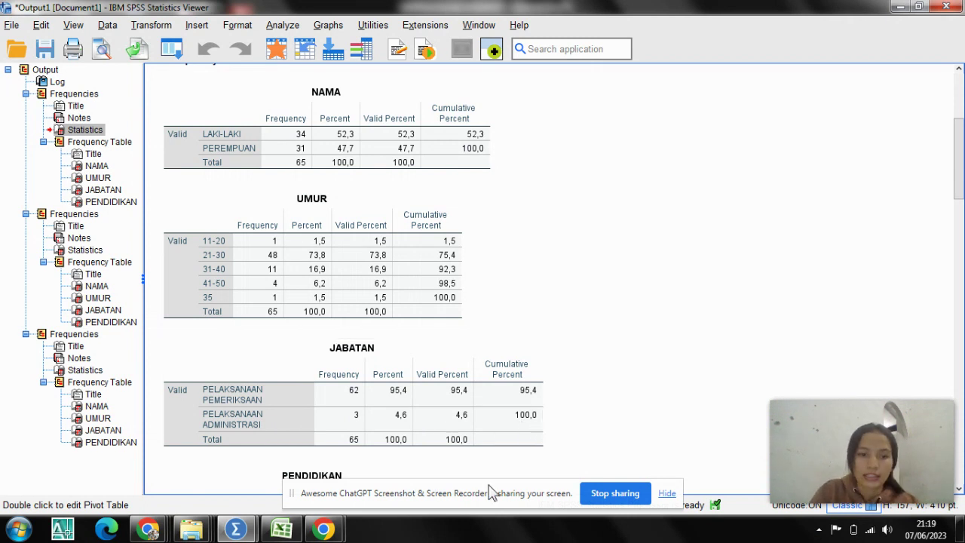
pyautogui.scroll(5, 315, 297)
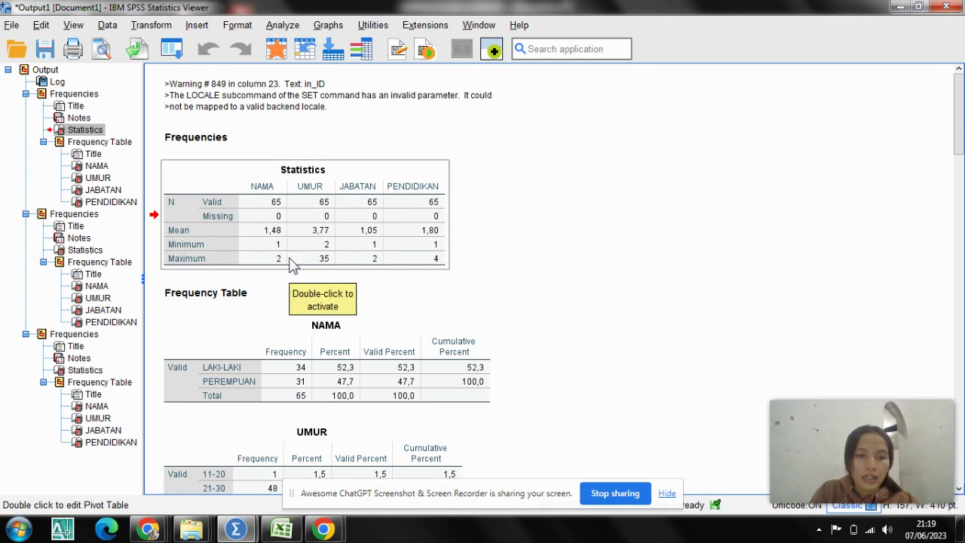
pyautogui.moveTo(440, 194); pyautogui.dragTo(397, 162)
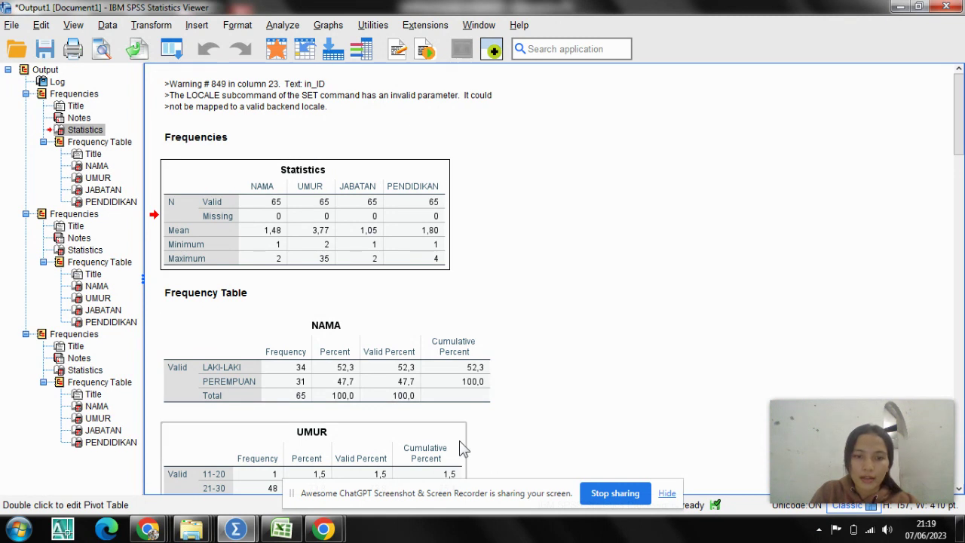
# Step: Compare the frequency and percent columns of the respondent tables between the first and the latest Frequencies outputs
pyautogui.scroll(-5, 466, 455)
pyautogui.scroll(5, 476, 448)
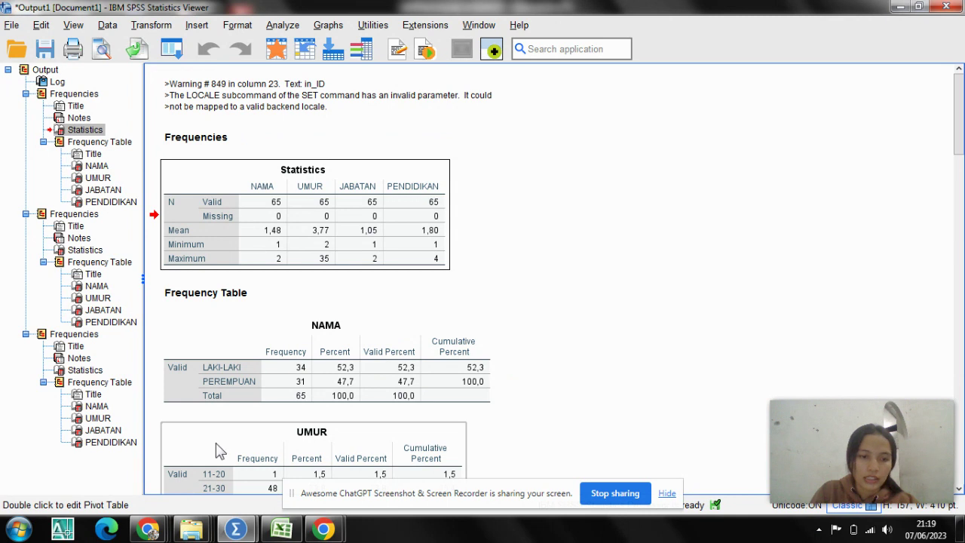
pyautogui.scroll(-10, 397, 334)
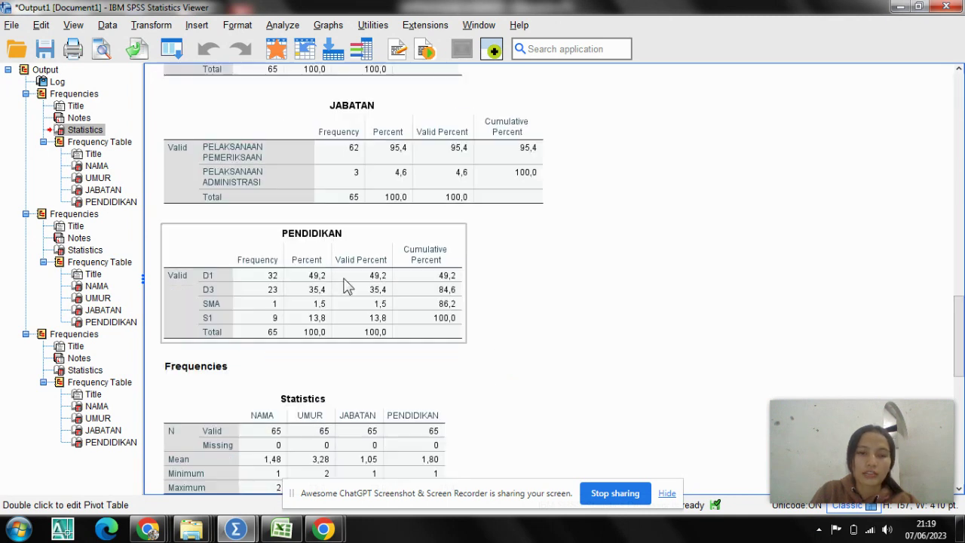
pyautogui.scroll(3, 397, 334)
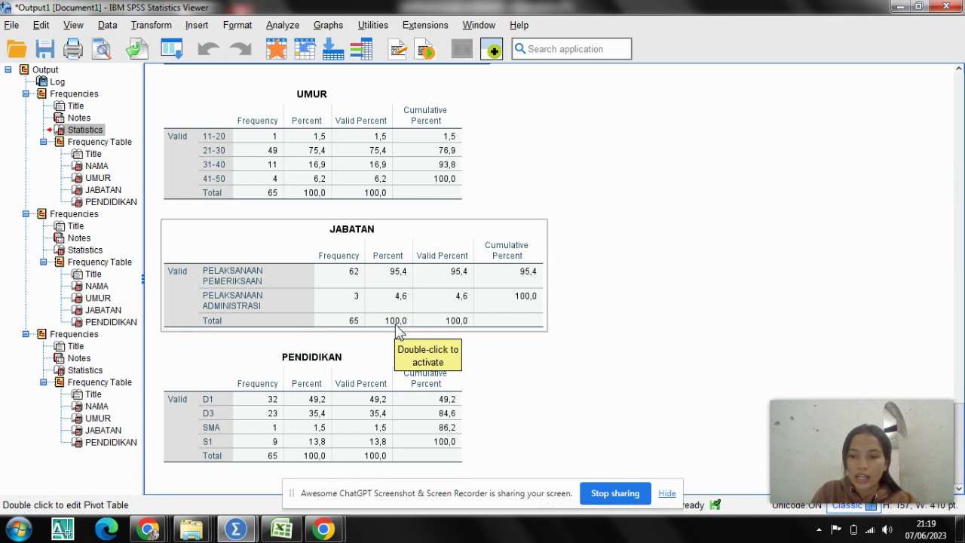
pyautogui.scroll(5, 397, 334)
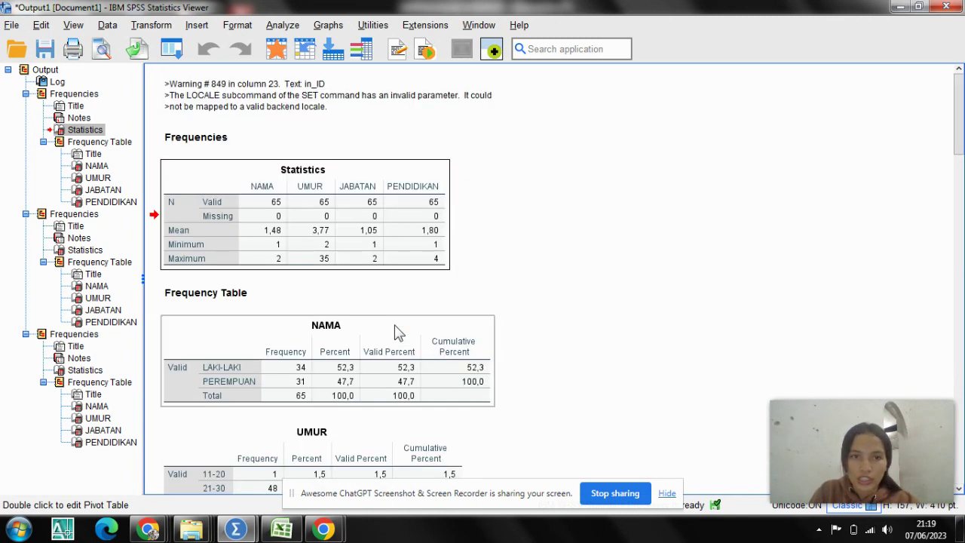
pyautogui.scroll(-18, 397, 334)
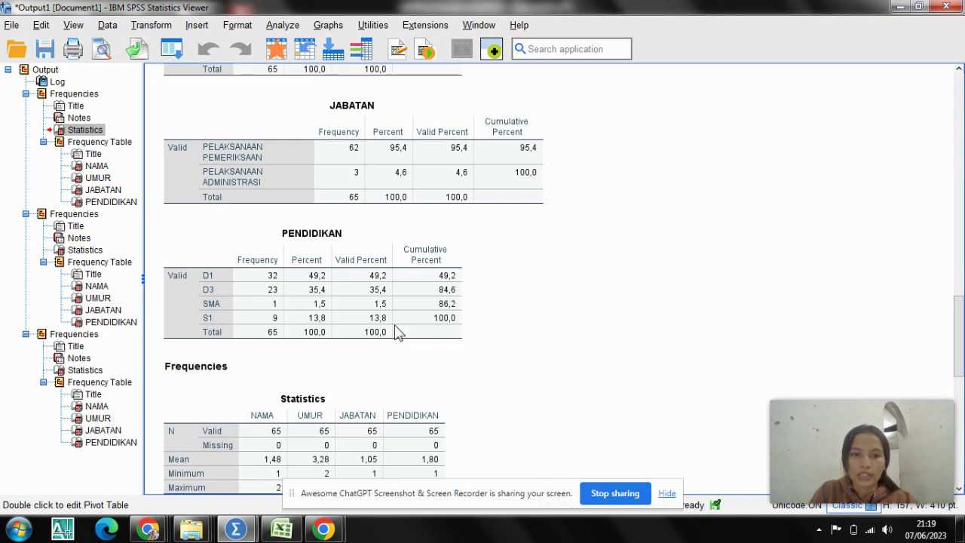
pyautogui.scroll(18, 397, 333)
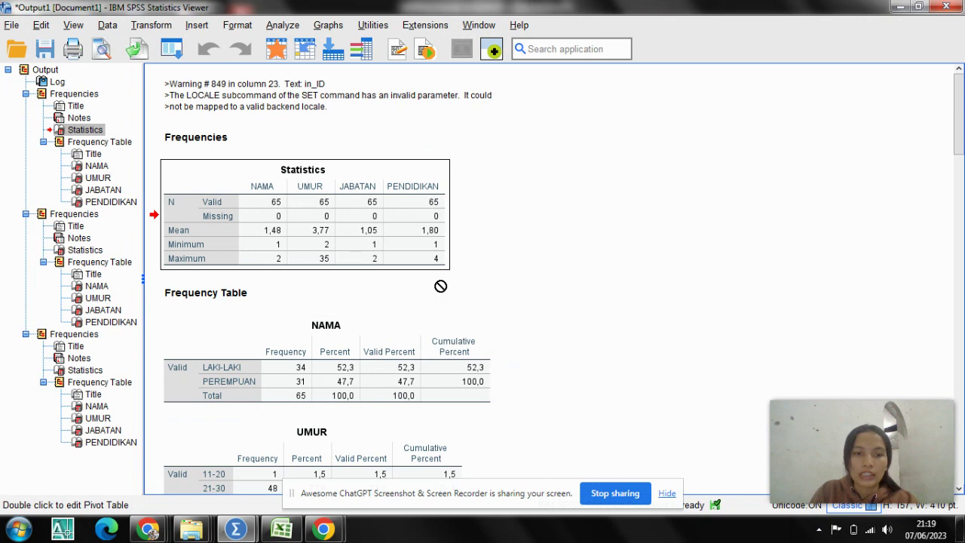
pyautogui.scroll(-15, 420, 231)
pyautogui.scroll(5, 414, 233)
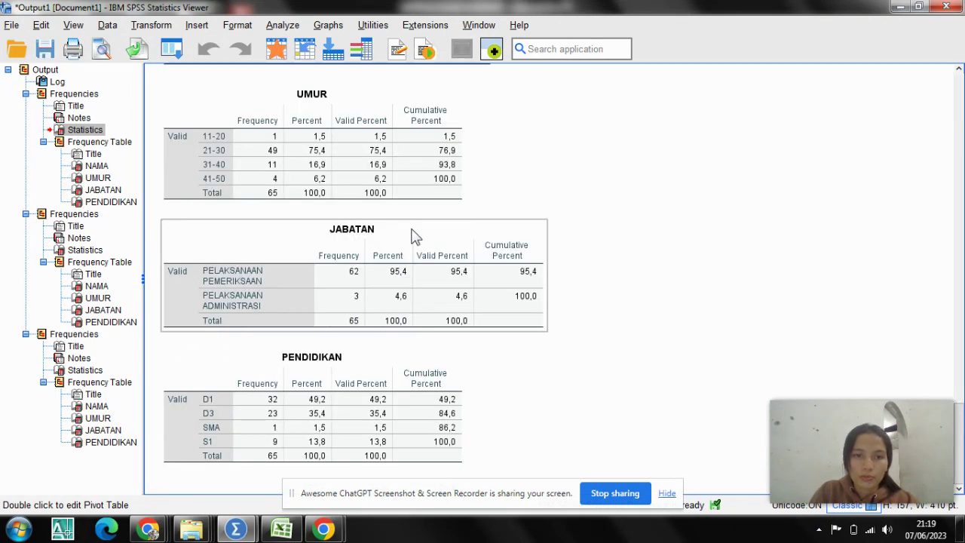
pyautogui.scroll(-5, 413, 234)
pyautogui.scroll(10, 414, 233)
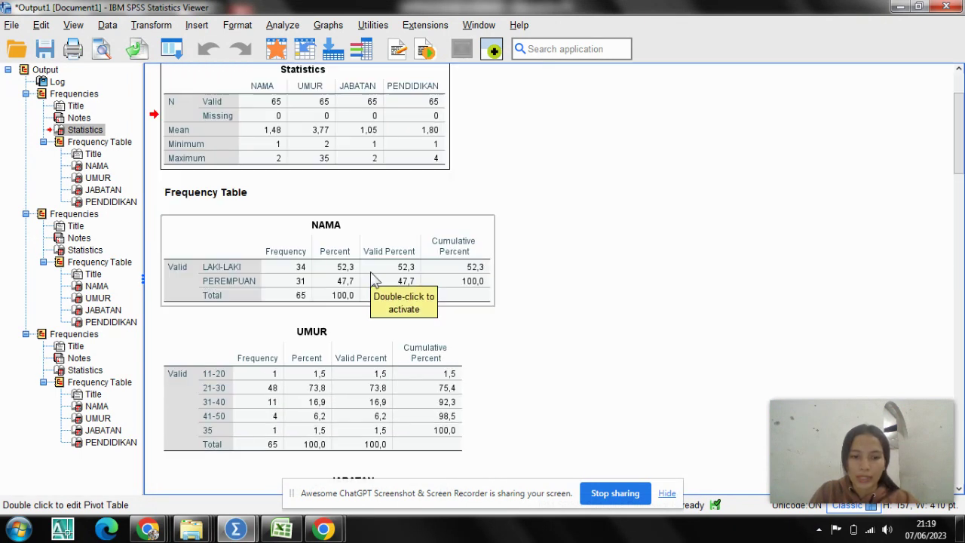